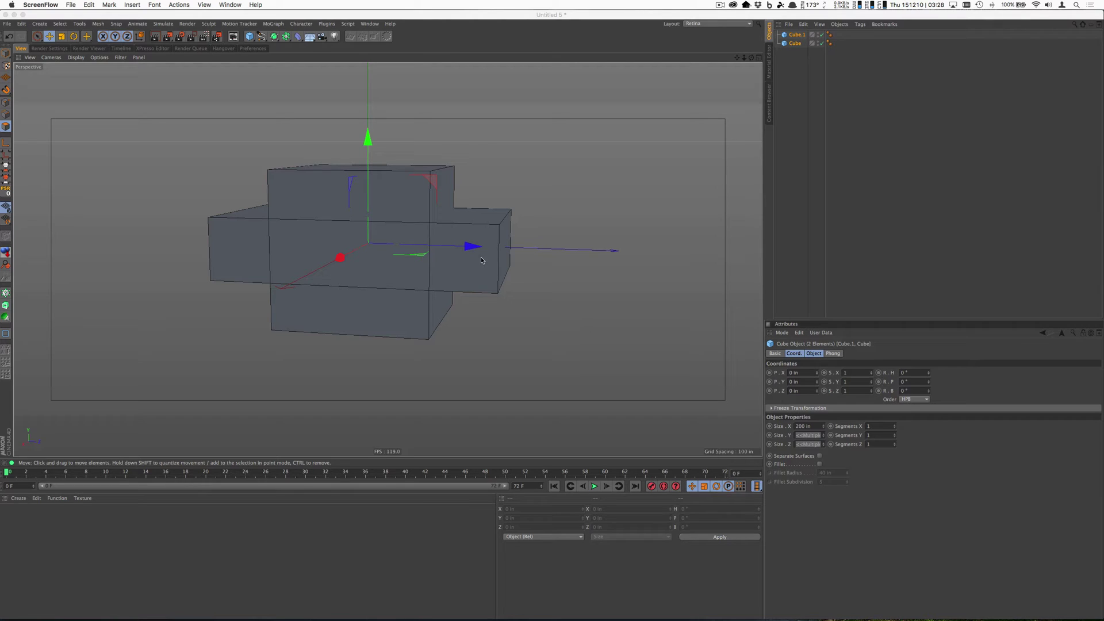
Step: Bring Firefox to the front, showing the Nitro4D Magic Merge plugin page
{"action": "key", "text": "super+Tab"}
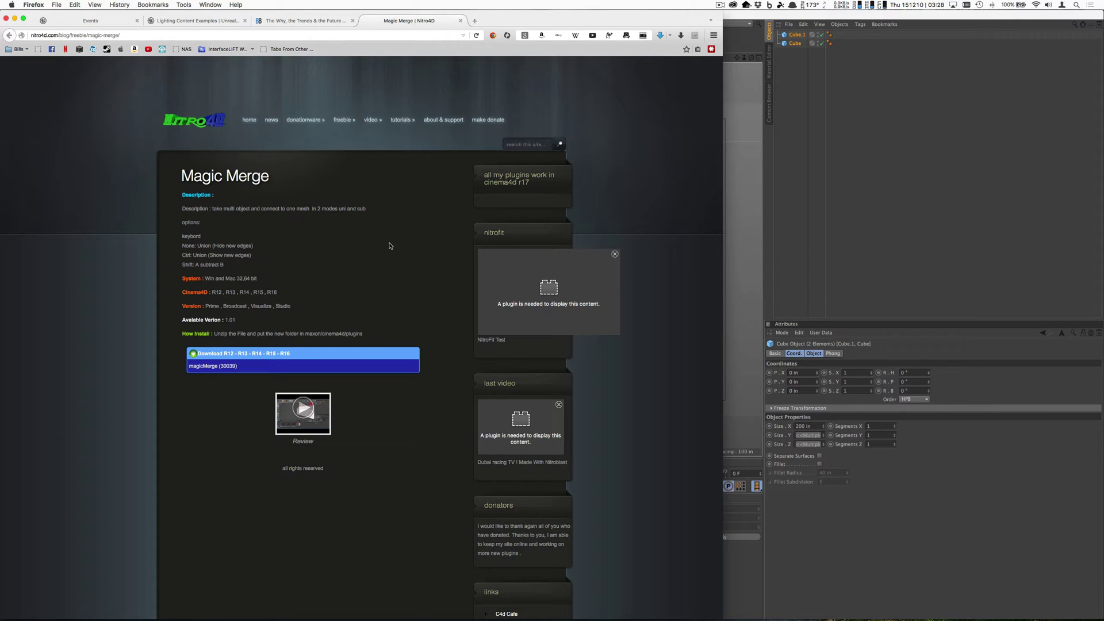
Step: Switch back from Firefox to the Cinema 4D scene with Cube and Cube.1
{"action": "key", "text": "super+Tab"}
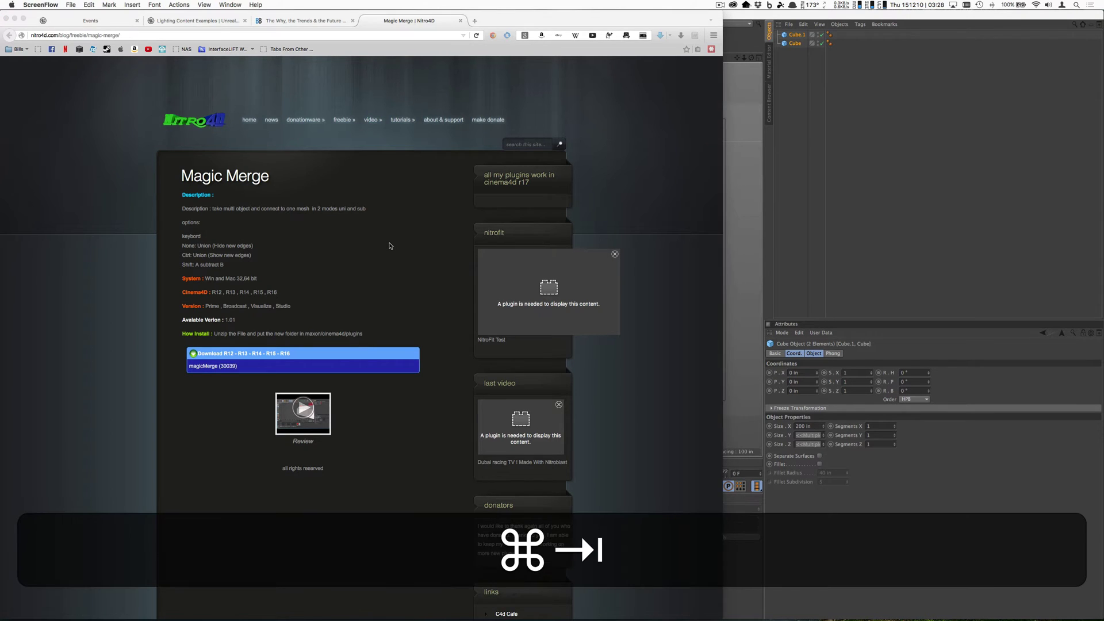
Step: Select both cubes and slide them along Z and back with the Move tool
{"action": "left_click", "coordinate": [843, 137]}
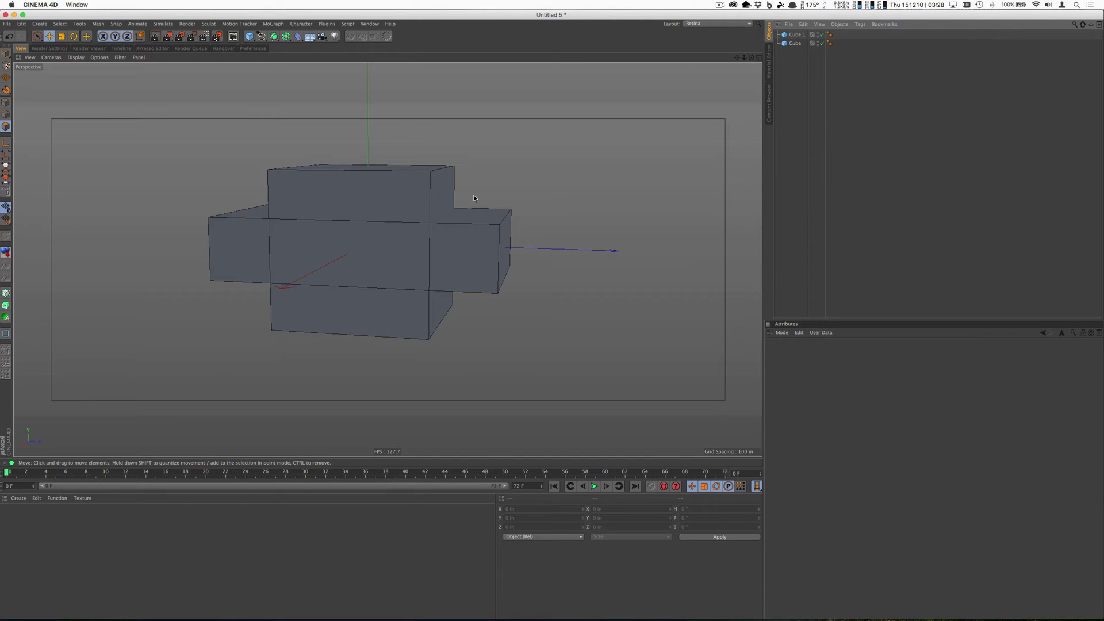
{"action": "left_click", "coordinate": [795, 43], "text": "shift"}
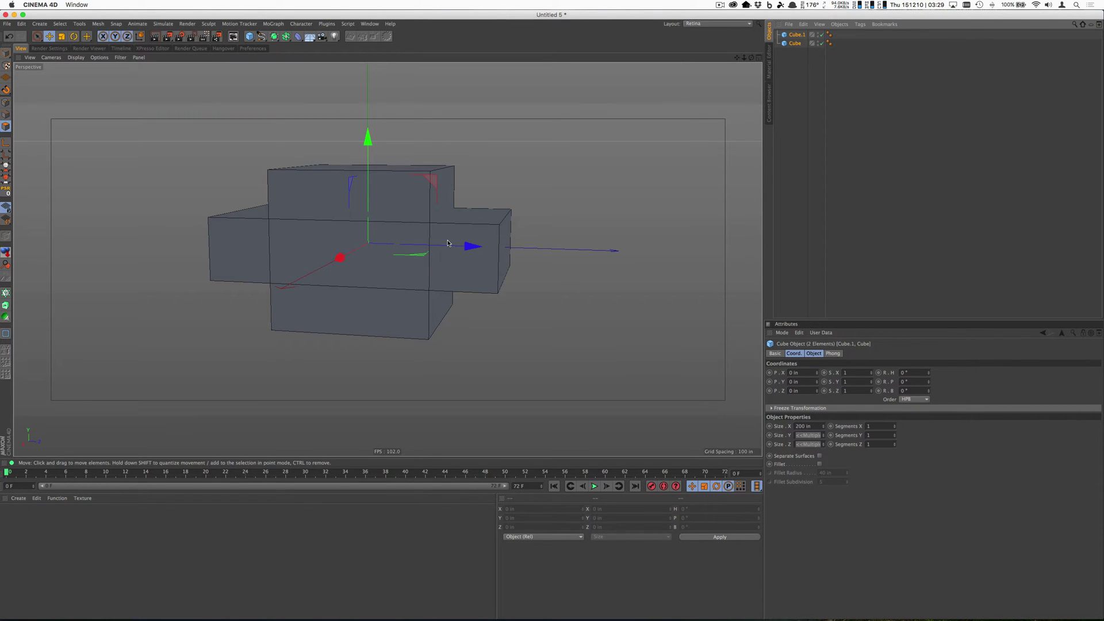
{"action": "key", "text": "e"}
{"action": "mouse_move", "coordinate": [428, 268]}
{"action": "left_mouse_down"}
{"action": "mouse_move", "coordinate": [336, 248]}
{"action": "mouse_move", "coordinate": [422, 250]}
{"action": "mouse_move", "coordinate": [332, 268]}
{"action": "mouse_move", "coordinate": [414, 266]}
{"action": "left_mouse_up"}
{"action": "key", "text": "e"}
{"action": "key", "text": "3"}
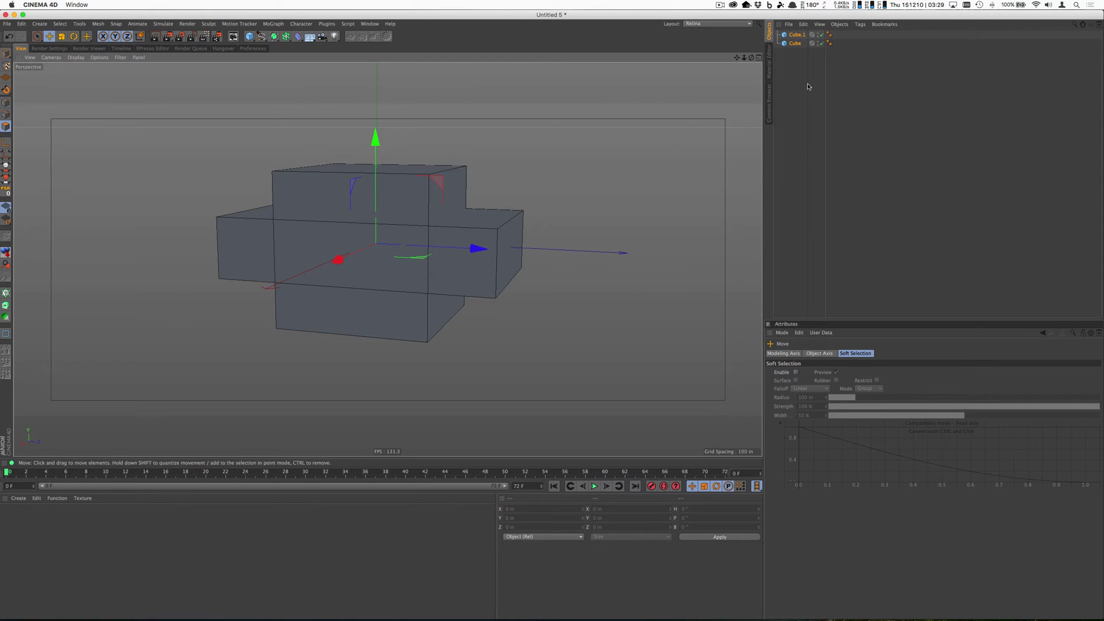
Step: Create a new white material named Mat and apply it to both cubes
{"action": "left_click_drag", "start_coordinate": [744, 59], "coordinate": [746, 60]}
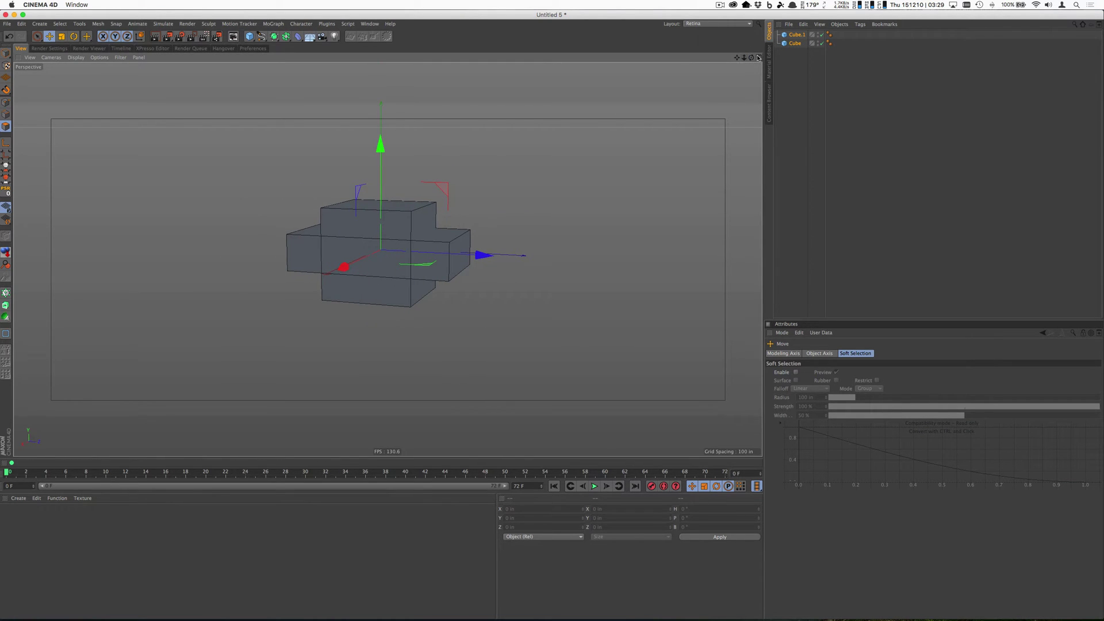
{"action": "double_click", "coordinate": [109, 569]}
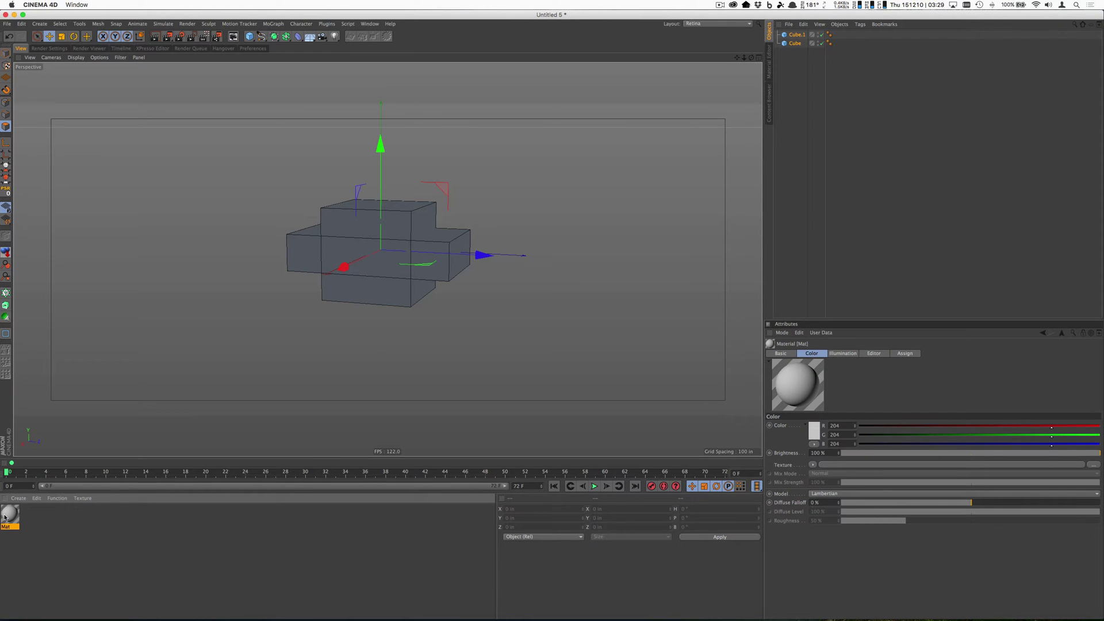
{"action": "left_click_drag", "start_coordinate": [746, 59], "coordinate": [838, 35]}
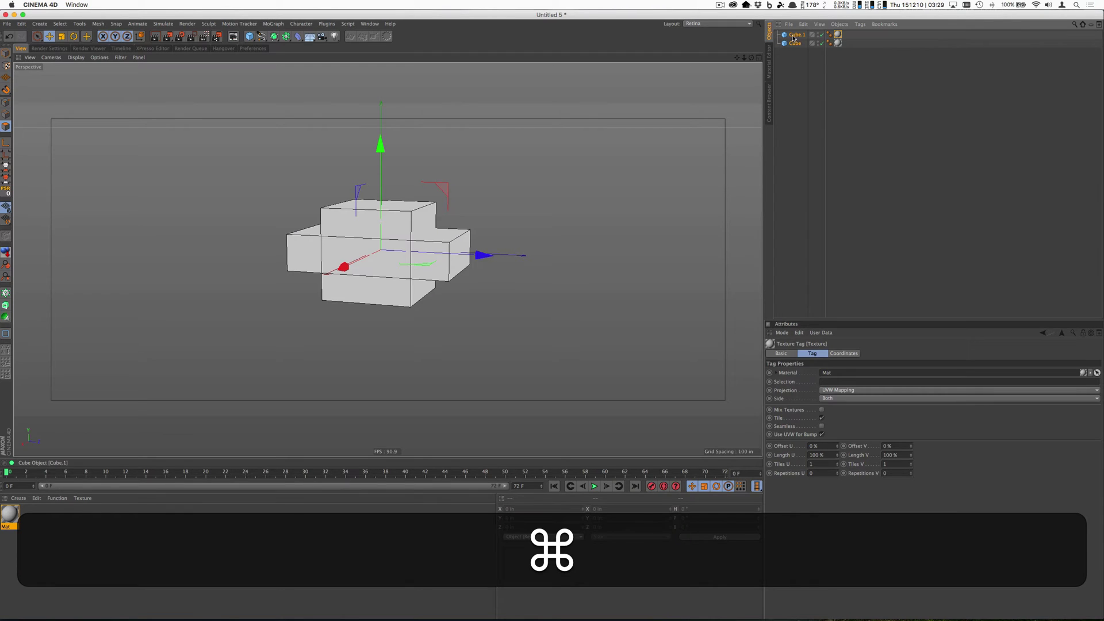
Step: Make the cubes editable and connect them into one polygon object, Cube.2
{"action": "right_click", "coordinate": [793, 37]}
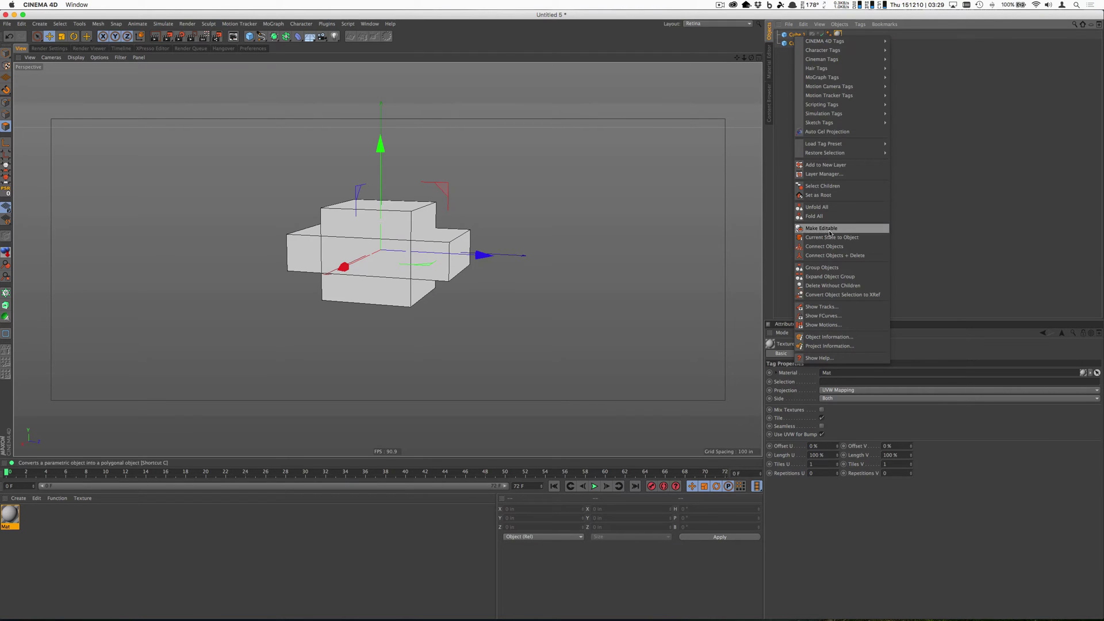
{"action": "left_click", "coordinate": [834, 256]}
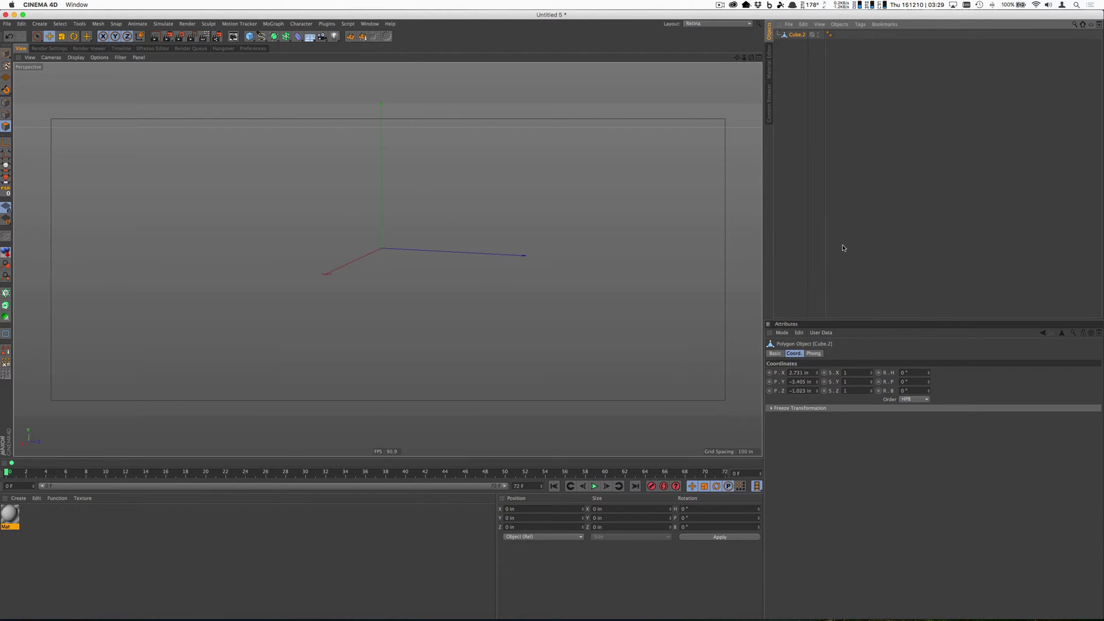
{"action": "key", "text": "super+z"}
{"action": "key", "text": "c"}
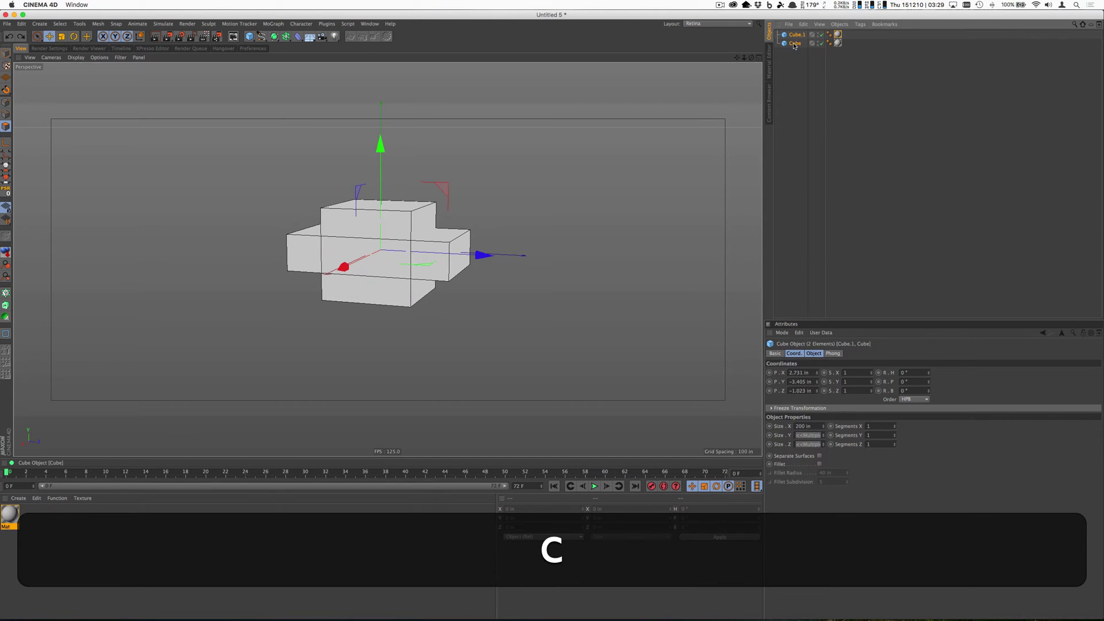
{"action": "right_click", "coordinate": [793, 46]}
{"action": "left_click", "coordinate": [828, 270]}
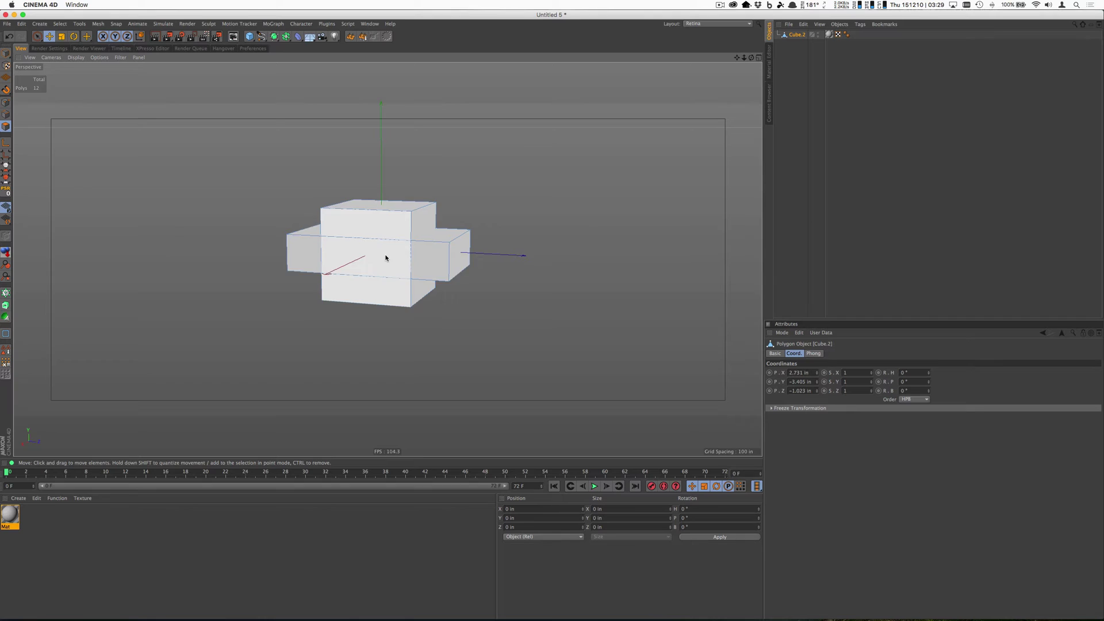
Step: Delete a front face of Cube.2 and orbit around to inspect its inside
{"action": "scroll", "coordinate": [378, 215], "scroll_direction": "up", "scroll_amount": 3}
{"action": "left_click", "coordinate": [377, 214]}
{"action": "key", "text": "BackSpace"}
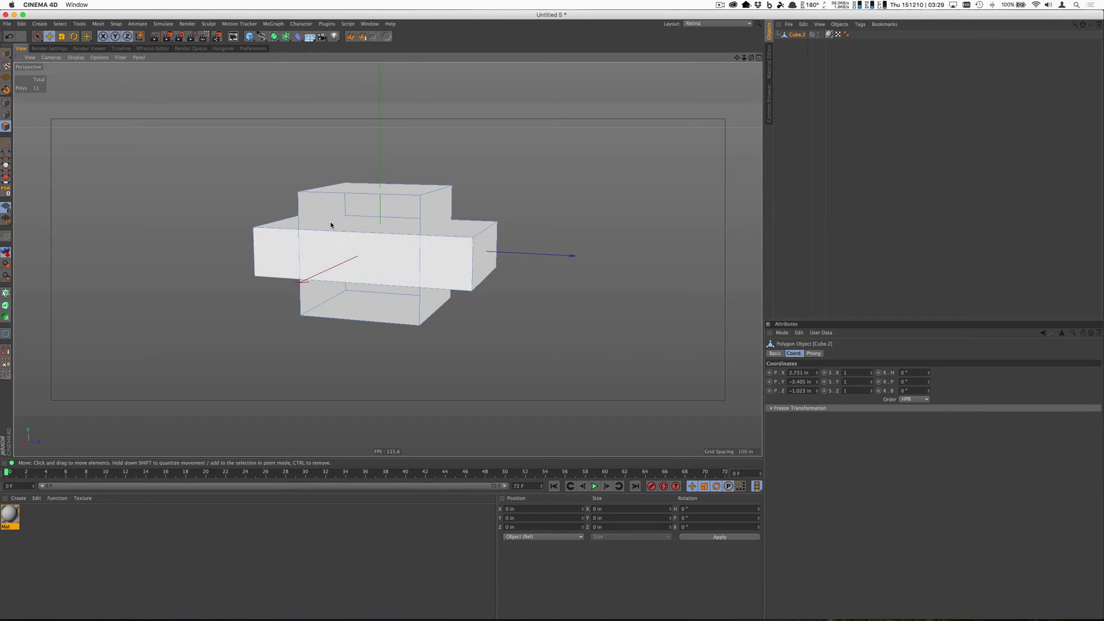
{"action": "scroll", "coordinate": [374, 265], "scroll_direction": "up", "scroll_amount": 5}
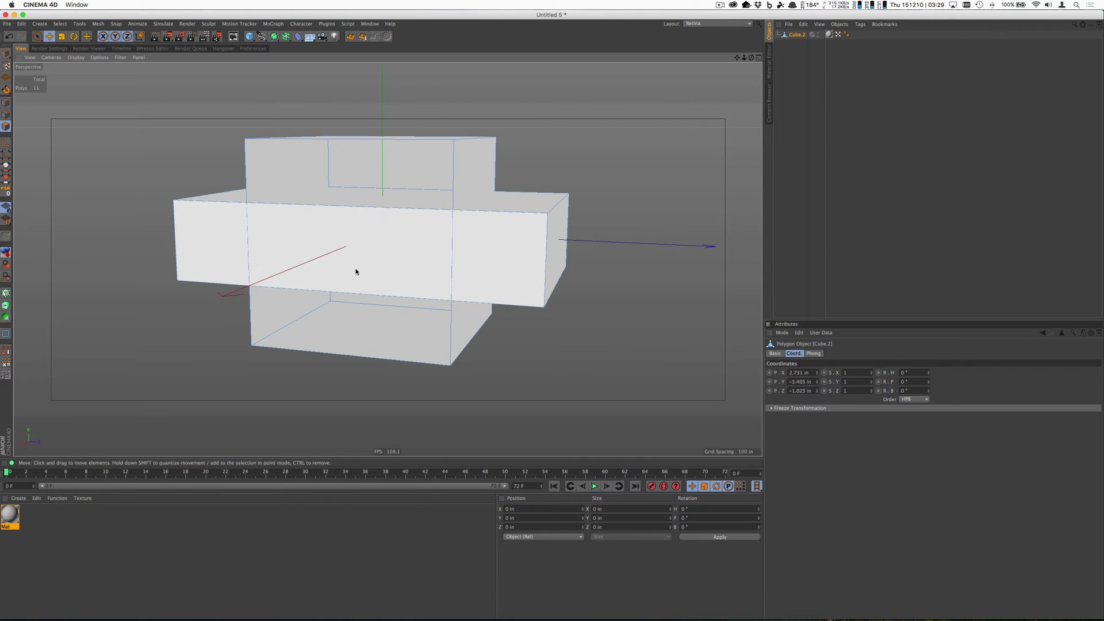
{"action": "key", "text": "3"}
{"action": "left_click_drag", "start_coordinate": [349, 260], "coordinate": [483, 189]}
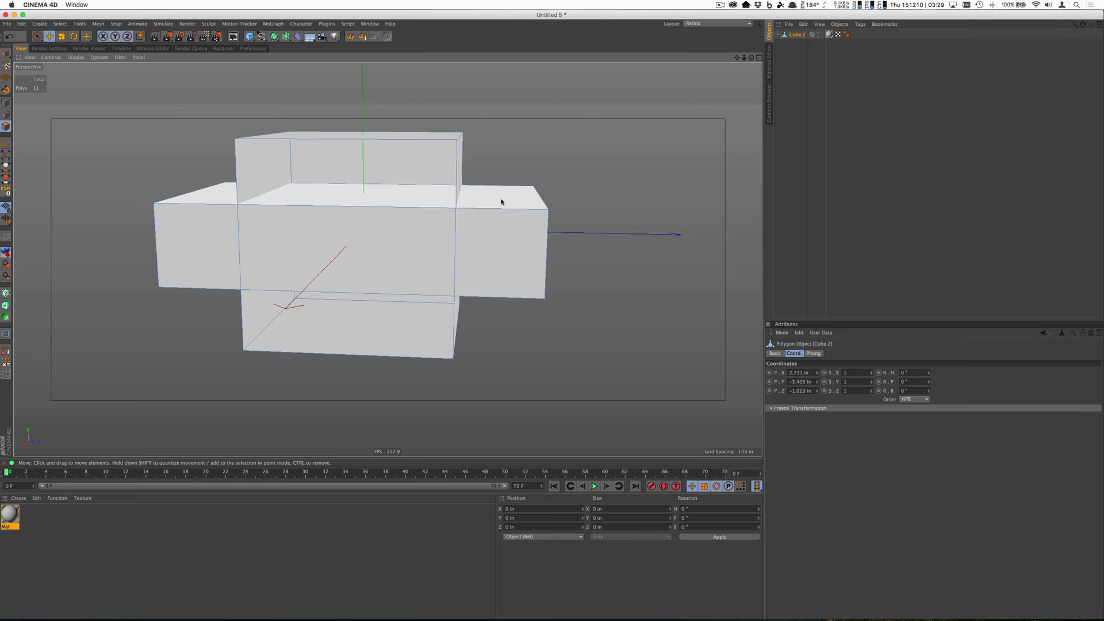
{"action": "key", "text": "3"}
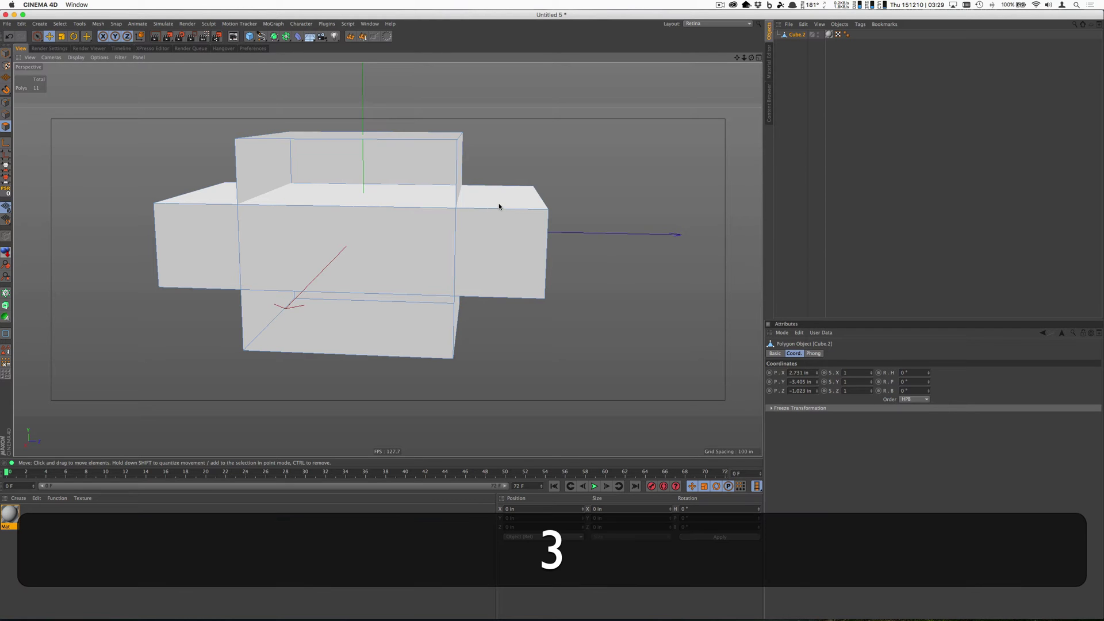
{"action": "mouse_move", "coordinate": [500, 204]}
{"action": "left_mouse_down"}
{"action": "mouse_move", "coordinate": [406, 226]}
{"action": "mouse_move", "coordinate": [500, 190]}
{"action": "mouse_move", "coordinate": [515, 208]}
{"action": "left_mouse_up"}
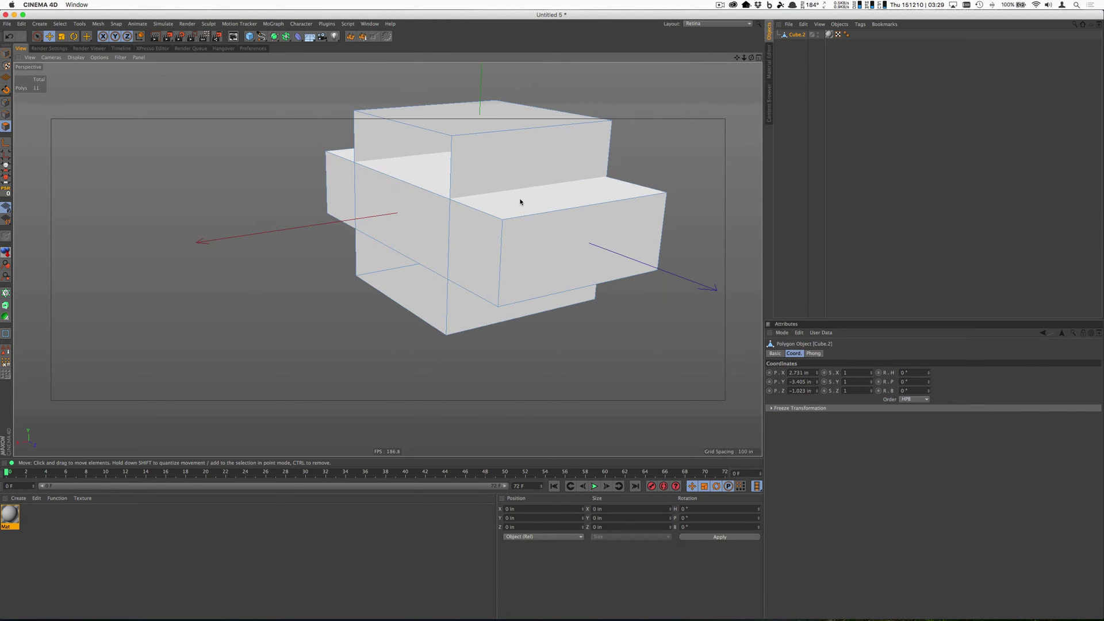
Step: Undo back to the two parametric cubes and fuse them with Magic Merge 1.0 into Merge 0
{"action": "key", "text": "super+z"}
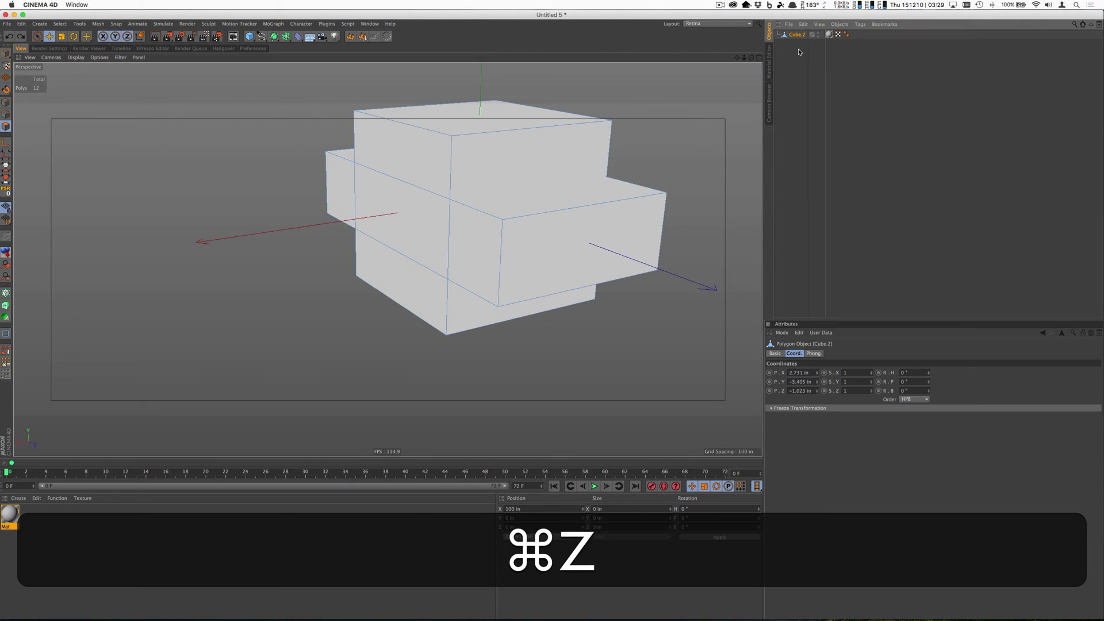
{"action": "key", "text": "super+z"}
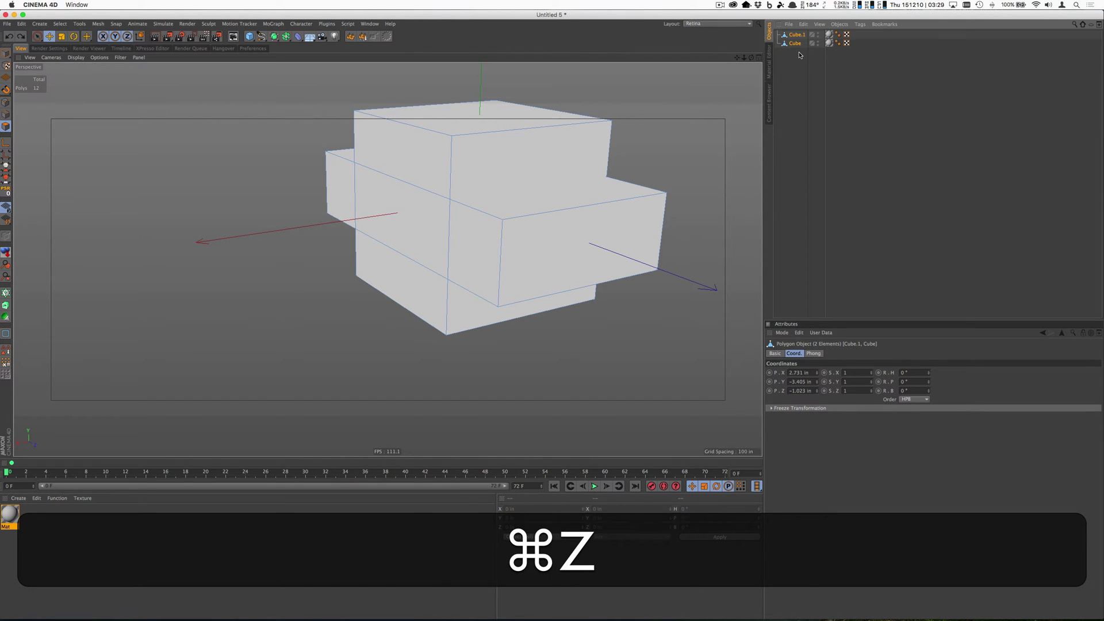
{"action": "key", "text": "super+z"}
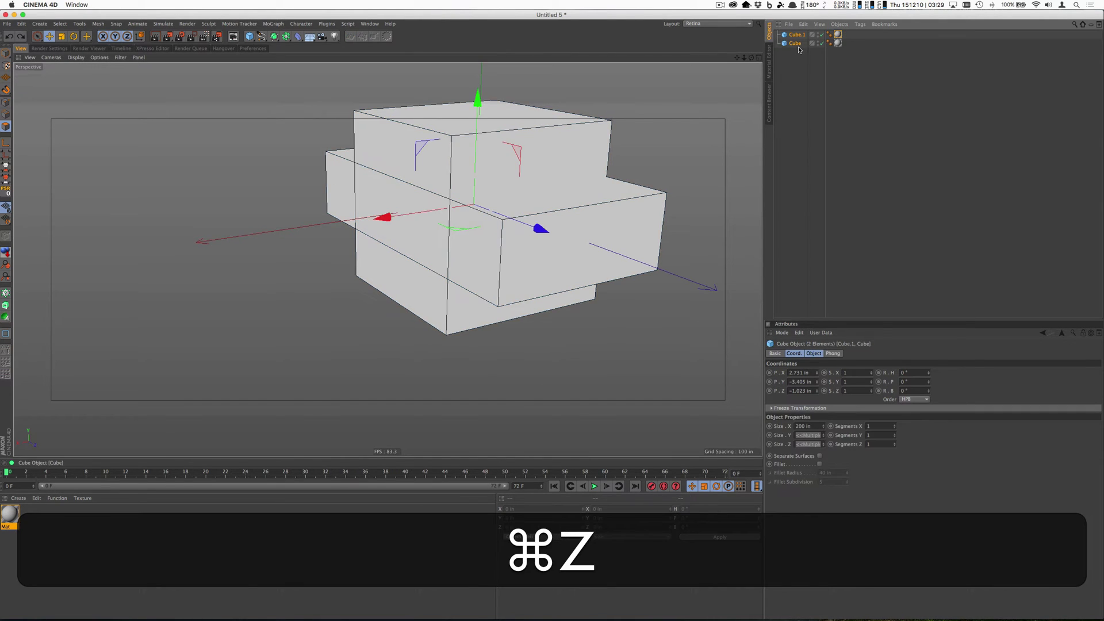
{"action": "left_click", "coordinate": [327, 25]}
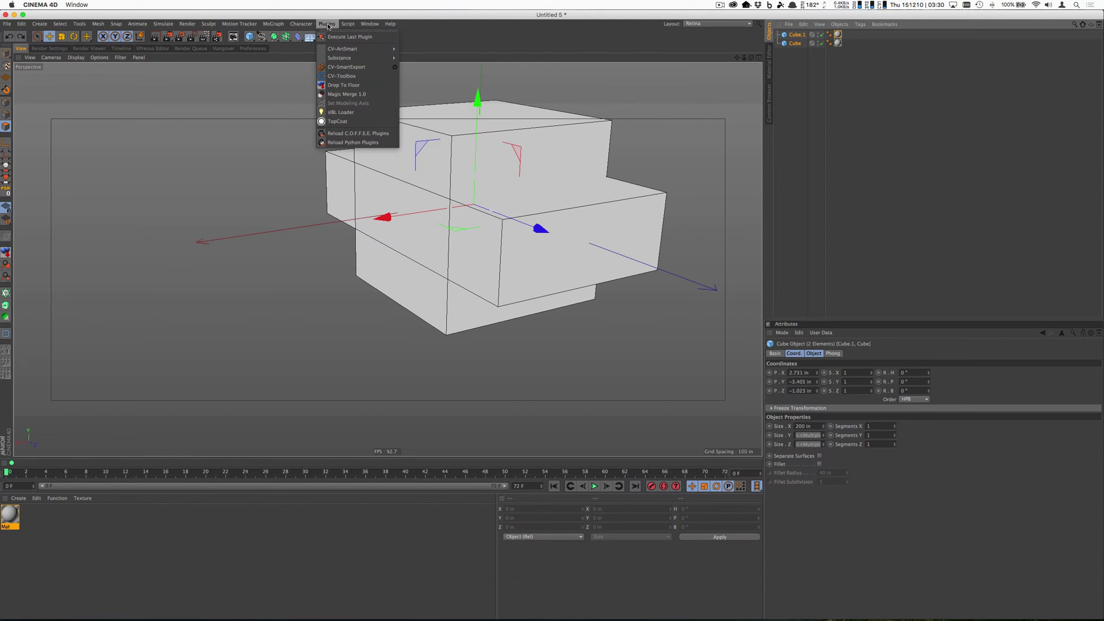
{"action": "left_click", "coordinate": [349, 94]}
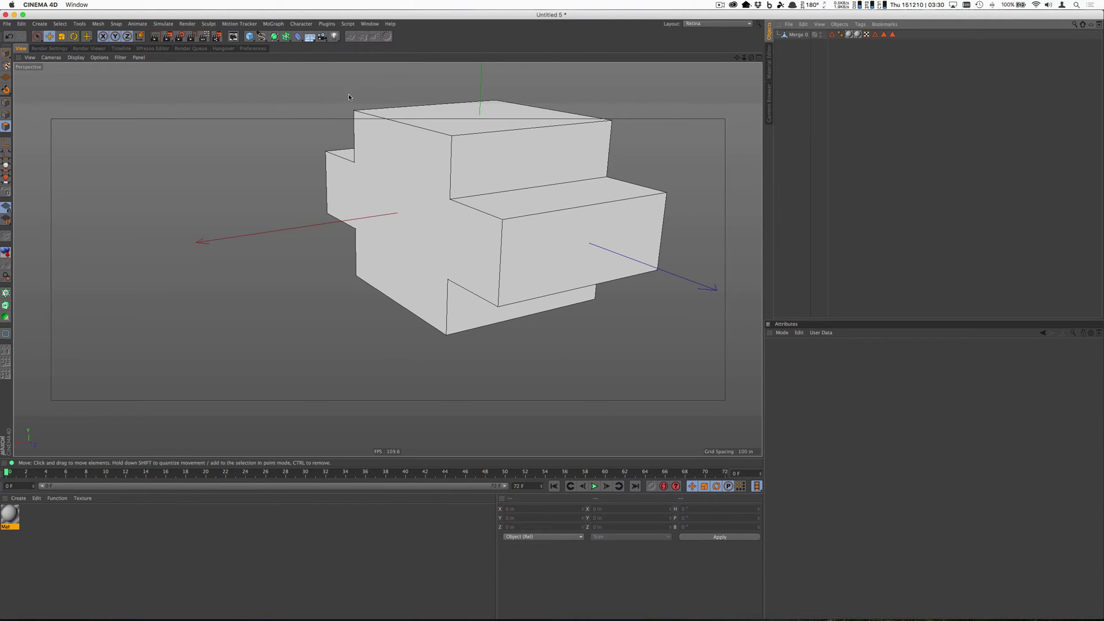
{"action": "key", "text": "3"}
{"action": "left_click_drag", "start_coordinate": [423, 207], "coordinate": [486, 207]}
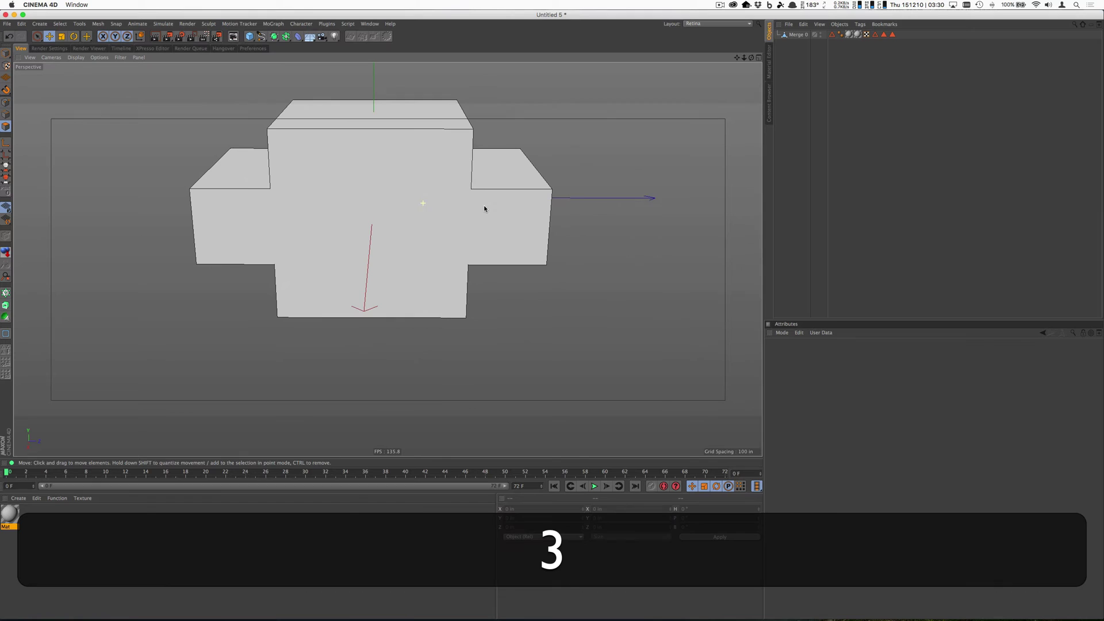
Step: Delete Merge 0's front face and orbit to see its hollow interior without inner faces
{"action": "left_click", "coordinate": [798, 34]}
{"action": "left_click", "coordinate": [344, 252]}
{"action": "key", "text": "BackSpace"}
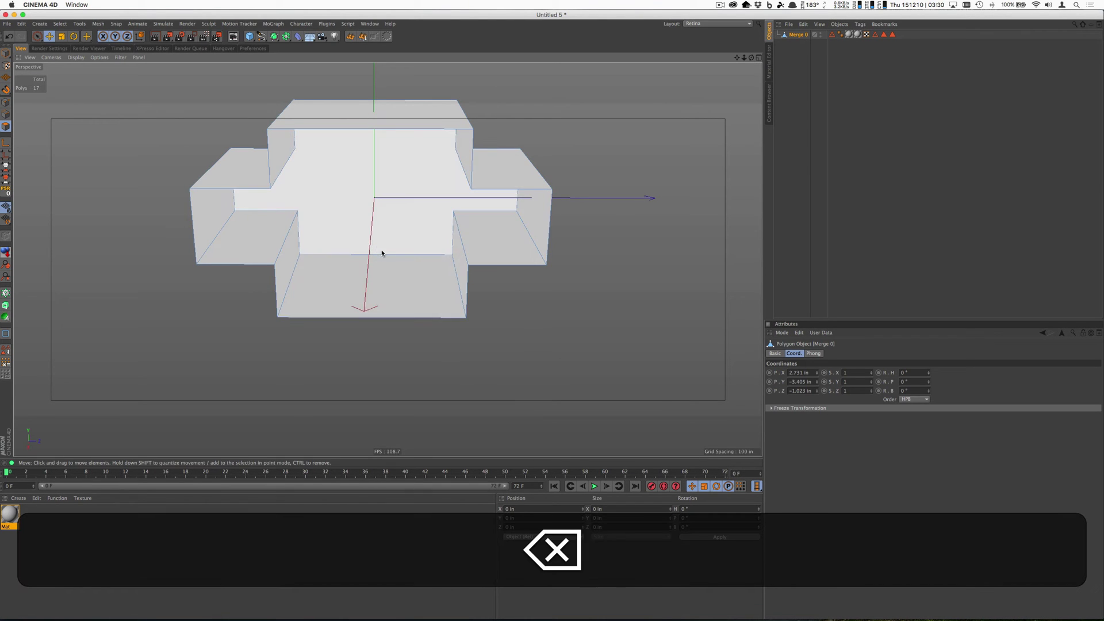
{"action": "key", "text": "3"}
{"action": "left_click_drag", "start_coordinate": [439, 257], "coordinate": [480, 239]}
Step: Switch to the Magic Merge Test3 scene and bring the Connect Objects boxes into view
{"action": "left_click", "coordinate": [370, 23]}
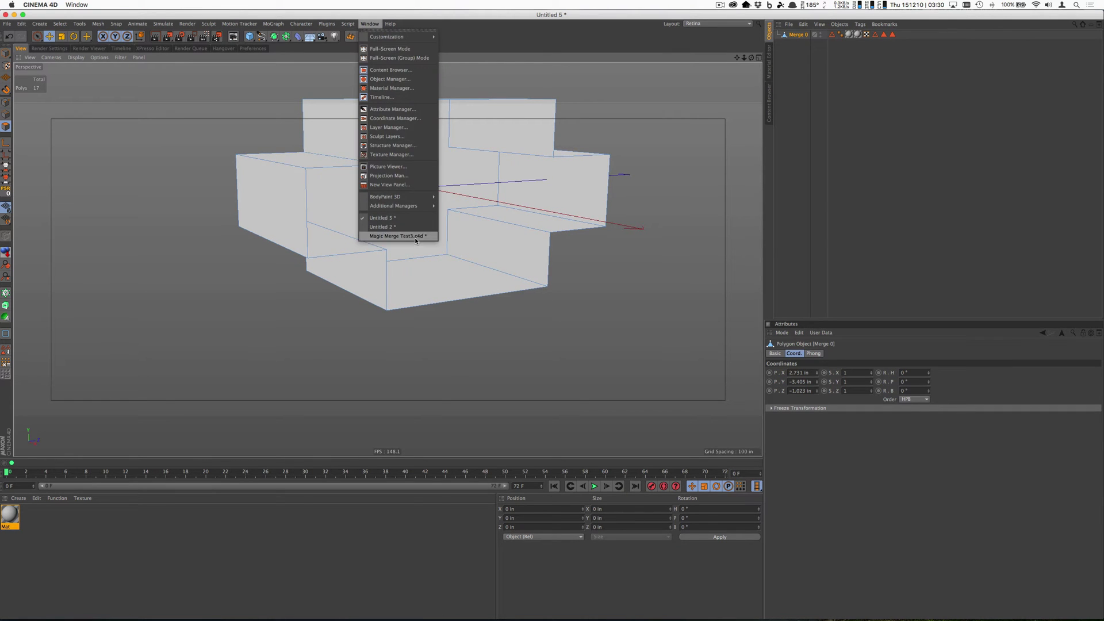
{"action": "left_click", "coordinate": [415, 237]}
{"action": "scroll", "coordinate": [601, 244], "scroll_direction": "down", "scroll_amount": 10}
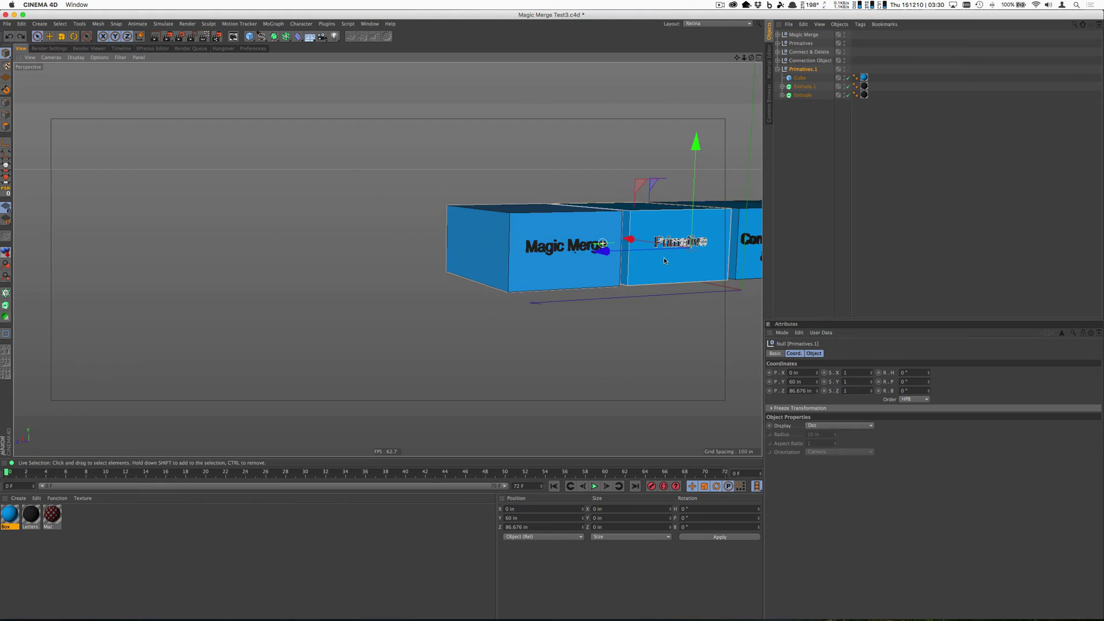
{"action": "scroll", "coordinate": [656, 258], "scroll_direction": "up", "scroll_amount": 7}
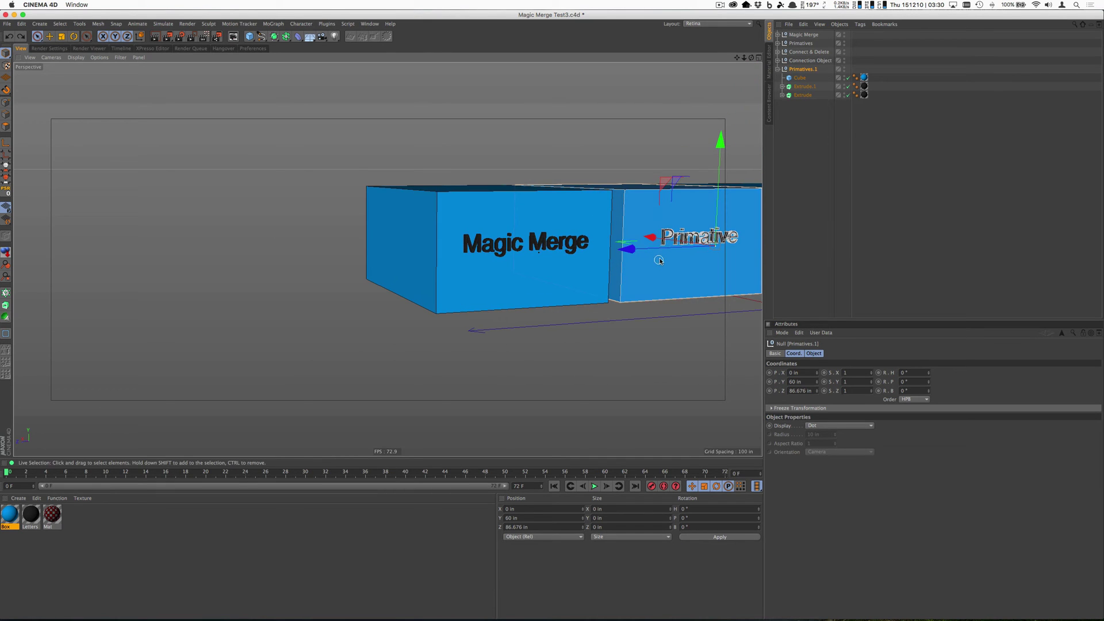
{"action": "left_click_drag", "start_coordinate": [659, 259], "coordinate": [261, 286]}
Step: Inspect the Primitive, Connect & Delete and Connection Object boxes, expanding their groups
{"action": "left_click", "coordinate": [355, 235]}
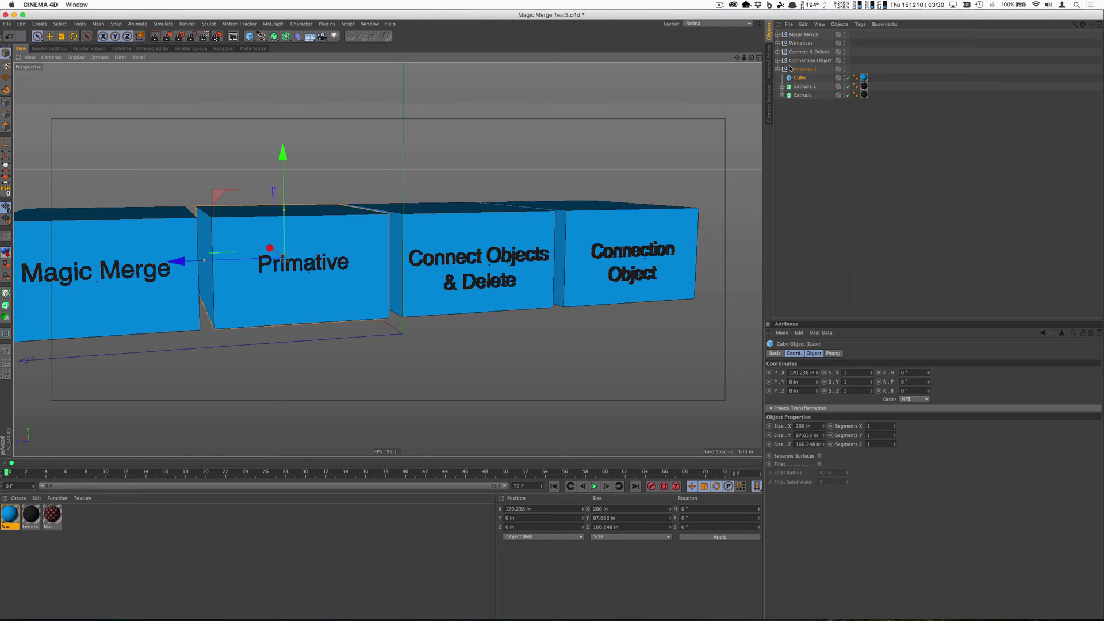
{"action": "left_click", "coordinate": [499, 259]}
{"action": "left_click", "coordinate": [779, 53]}
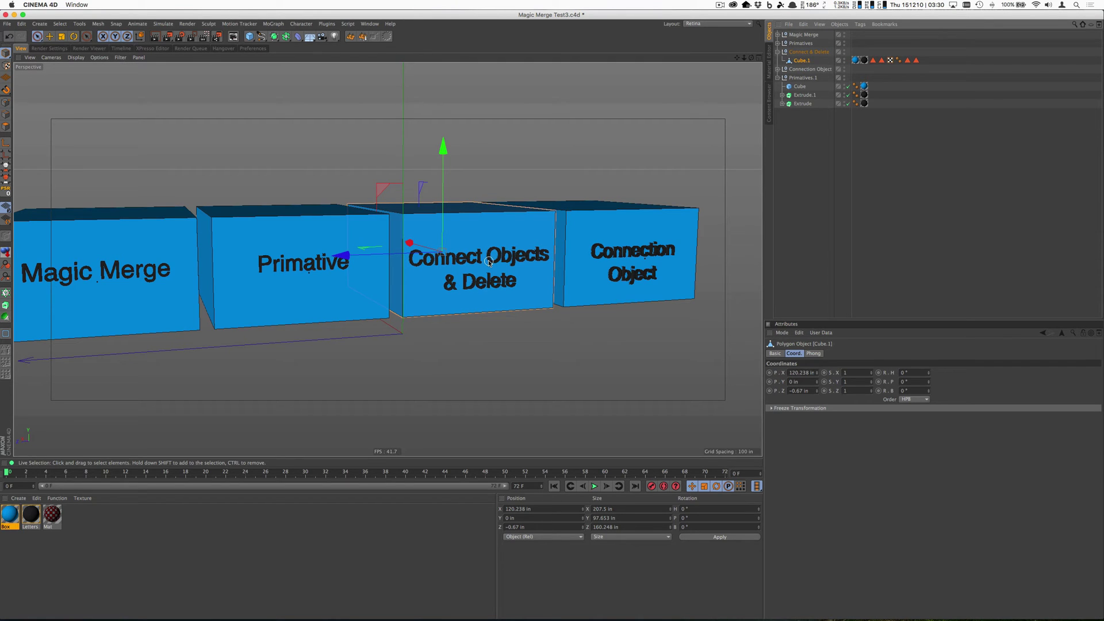
{"action": "left_click", "coordinate": [778, 70]}
{"action": "left_click", "coordinate": [657, 251]}
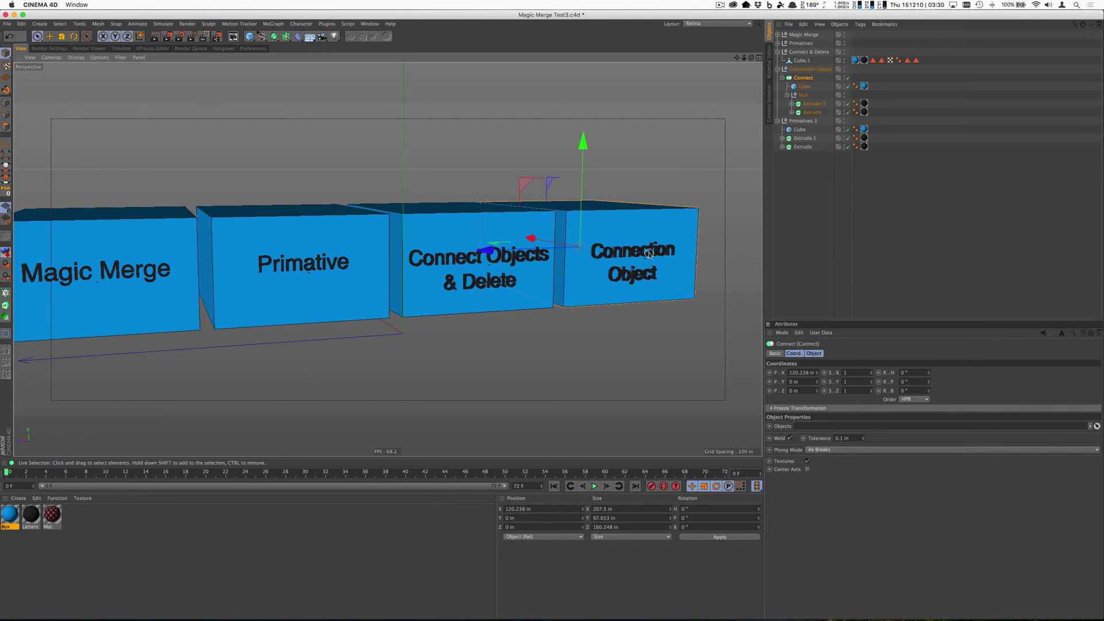
{"action": "key", "text": "3"}
{"action": "mouse_move", "coordinate": [642, 249]}
{"action": "left_mouse_down"}
{"action": "mouse_move", "coordinate": [534, 253]}
{"action": "mouse_move", "coordinate": [642, 249]}
{"action": "left_mouse_up"}
Step: Pan to frame the row of boxes, then switch over to Unreal Editor
{"action": "key", "text": "1"}
{"action": "left_click_drag", "start_coordinate": [101, 273], "coordinate": [248, 245]}
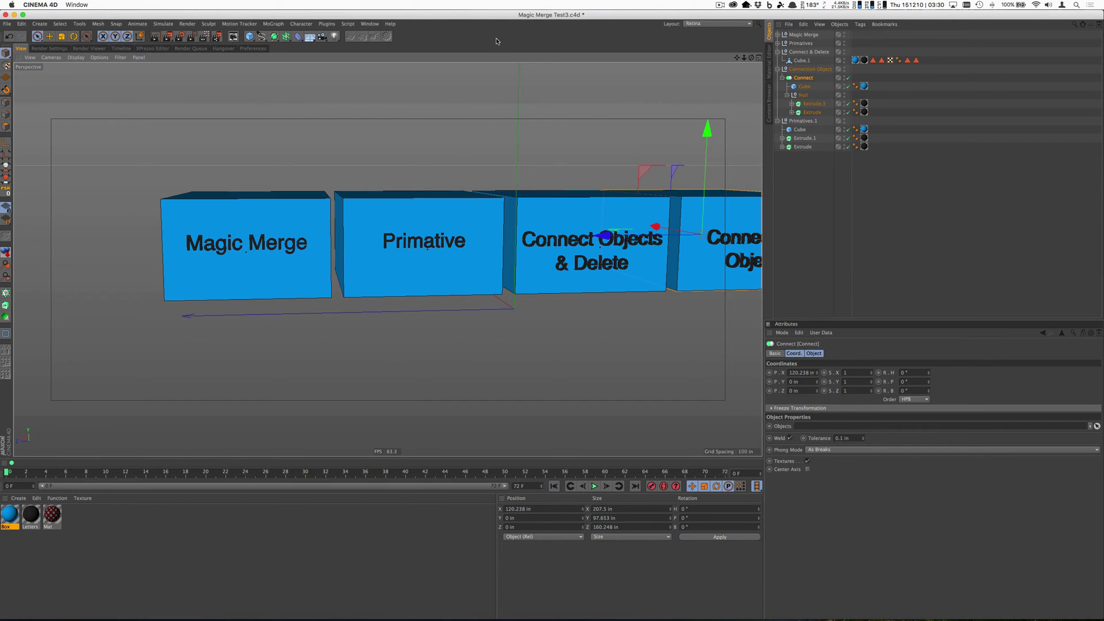
{"action": "key", "text": "super"}
{"action": "key", "text": "super+Tab"}
{"action": "key", "text": "super+Tab"}
{"action": "key", "text": "super+Tab"}
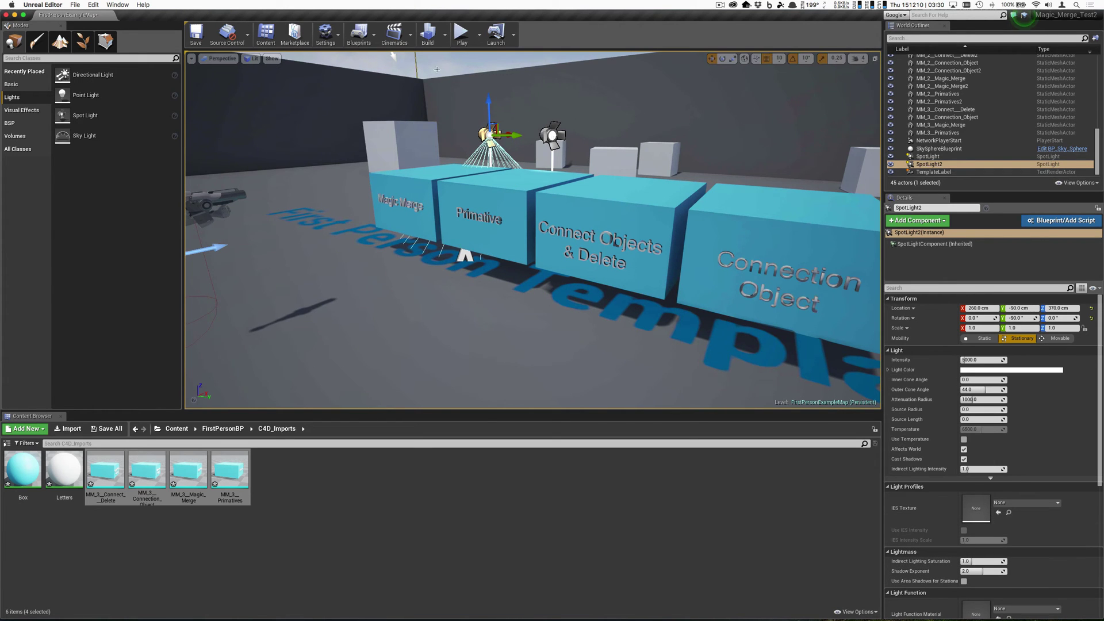
{"action": "right_click_drag", "start_coordinate": [458, 240], "coordinate": [500, 247]}
{"action": "key", "text": "w"}
{"action": "key", "text": "a"}
{"action": "key", "text": "d"}
{"action": "key", "text": "w"}
{"action": "key", "text": "s"}
{"action": "key", "text": "a"}
{"action": "key", "text": "d"}
{"action": "key", "text": "w"}
{"action": "key", "text": "w"}
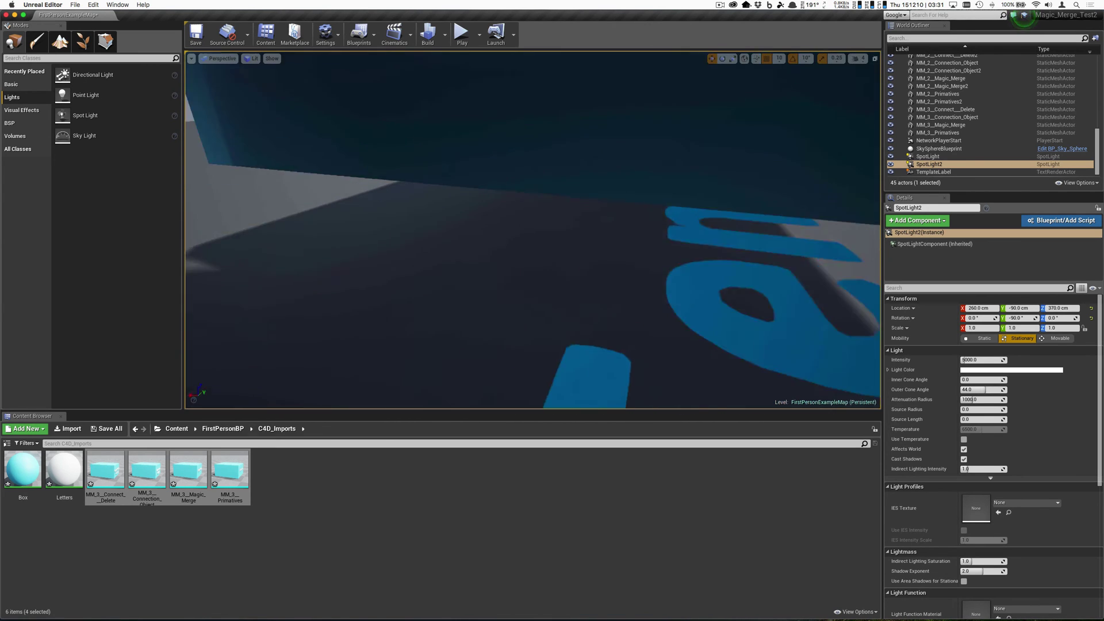
{"action": "right_click_drag", "start_coordinate": [500, 247], "coordinate": [500, 247]}
{"action": "key", "text": "s"}
{"action": "key", "text": "d"}
{"action": "key", "text": "w"}
{"action": "key", "text": "s"}
{"action": "key", "text": "d"}
{"action": "key", "text": "w"}
{"action": "key", "text": "w"}
{"action": "key", "text": "s"}
{"action": "right_click_drag", "start_coordinate": [516, 156], "coordinate": [515, 156]}
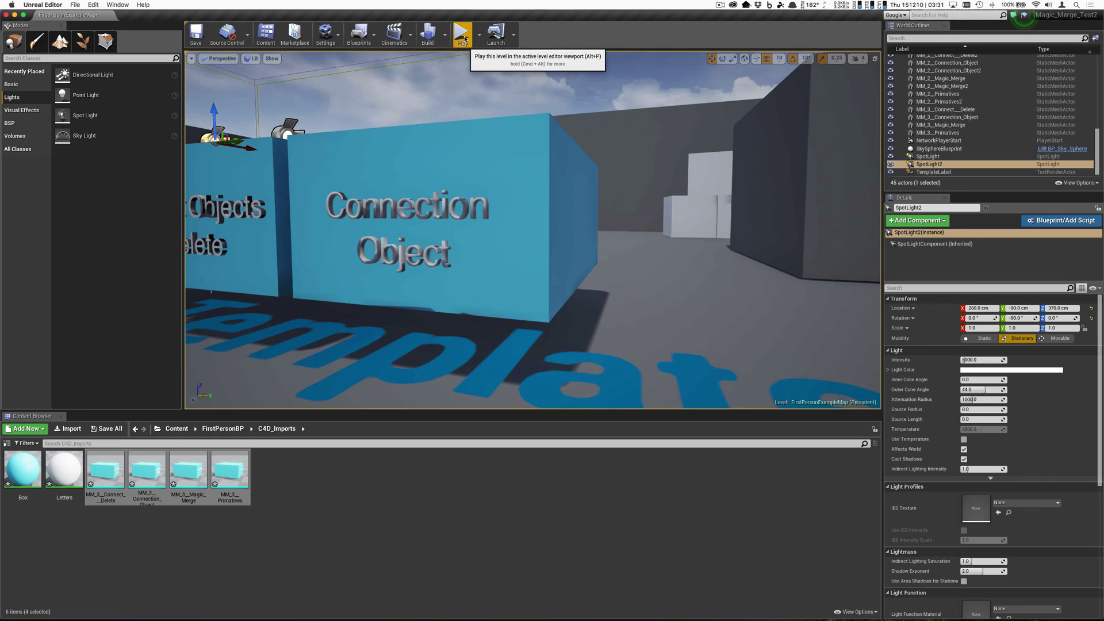
{"action": "key", "text": "a"}
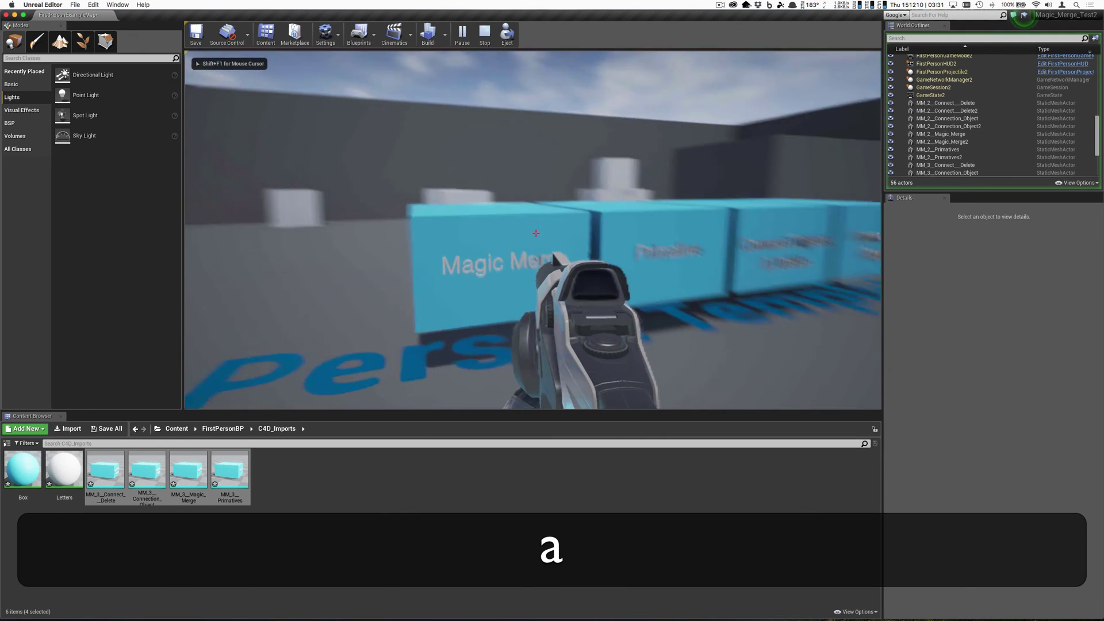
{"action": "key", "text": "a"}
{"action": "key", "text": "a"}
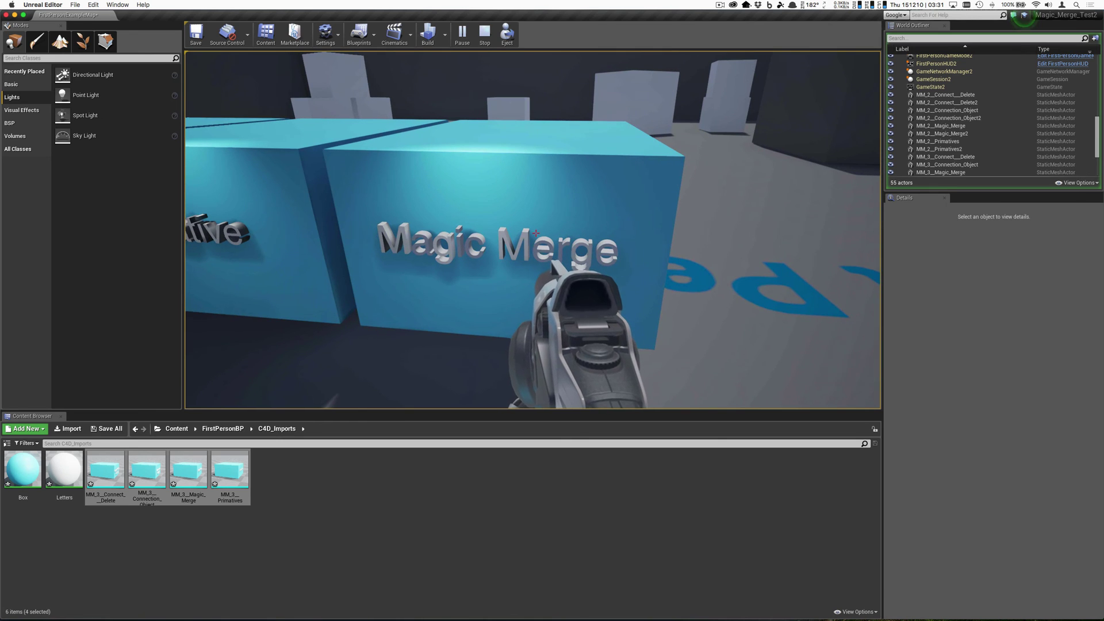
{"action": "key", "text": "shift"}
{"action": "key", "text": "ctrl"}
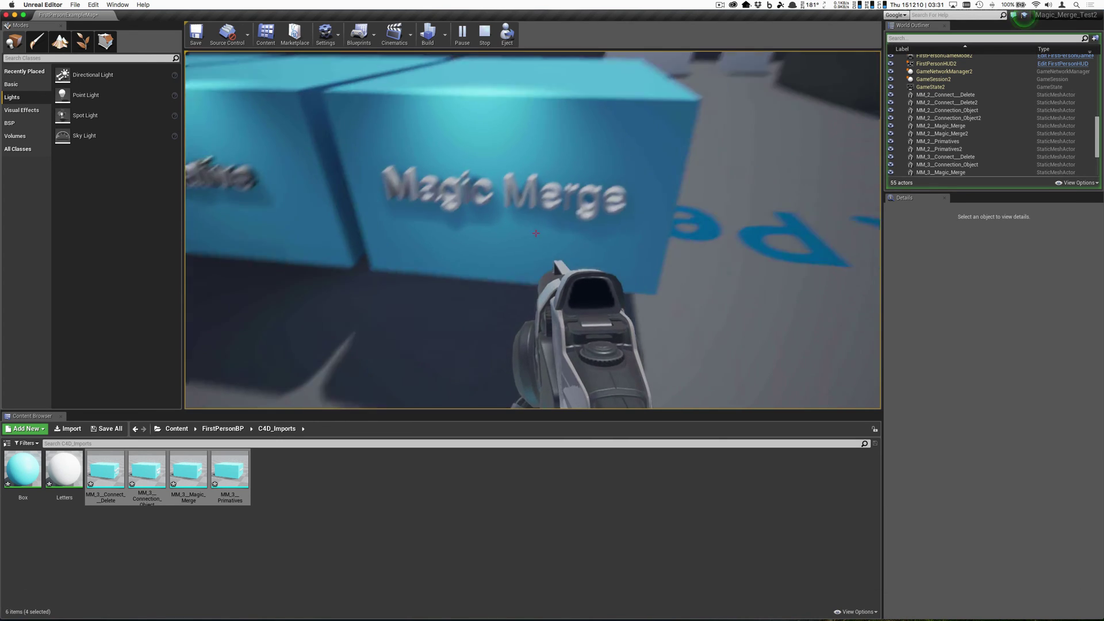
{"action": "key", "text": "s"}
{"action": "key", "text": "a"}
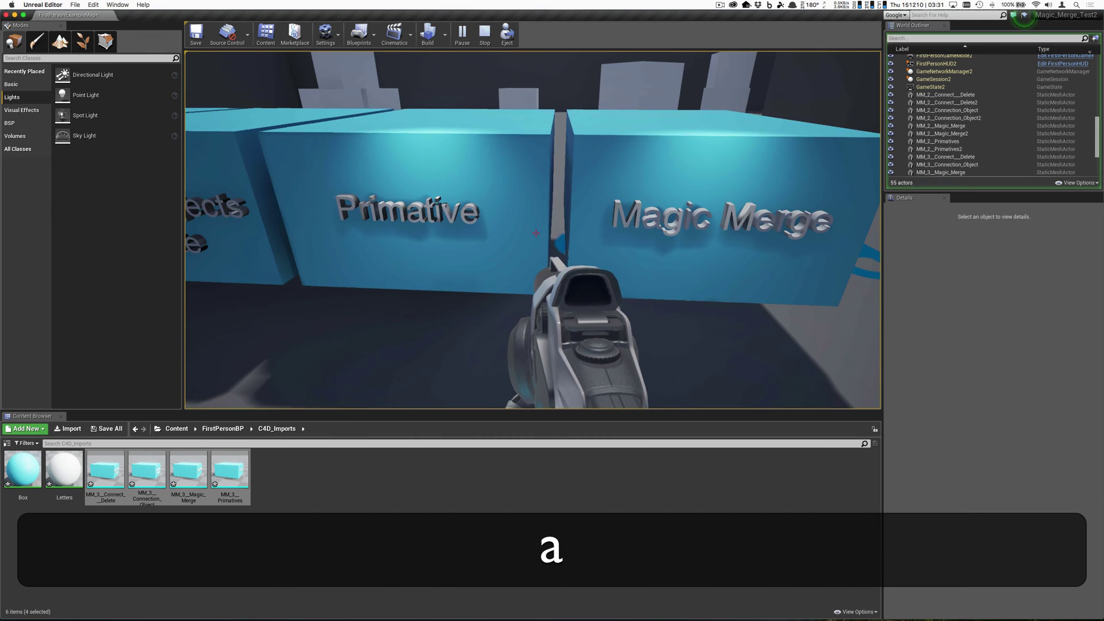
{"action": "key", "text": "w"}
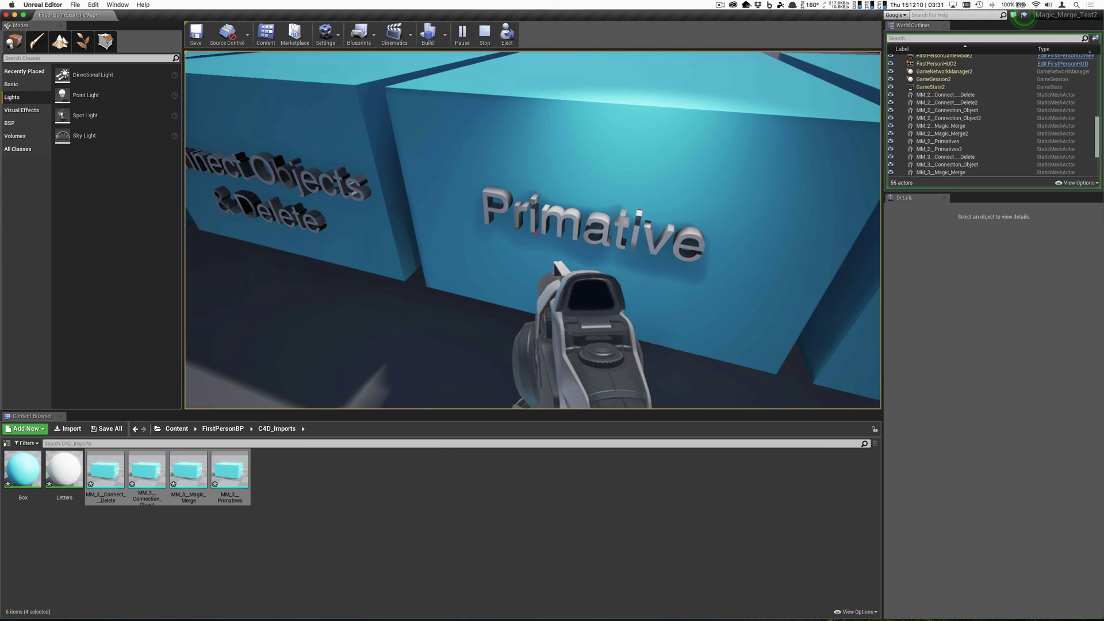
{"action": "key", "text": "s"}
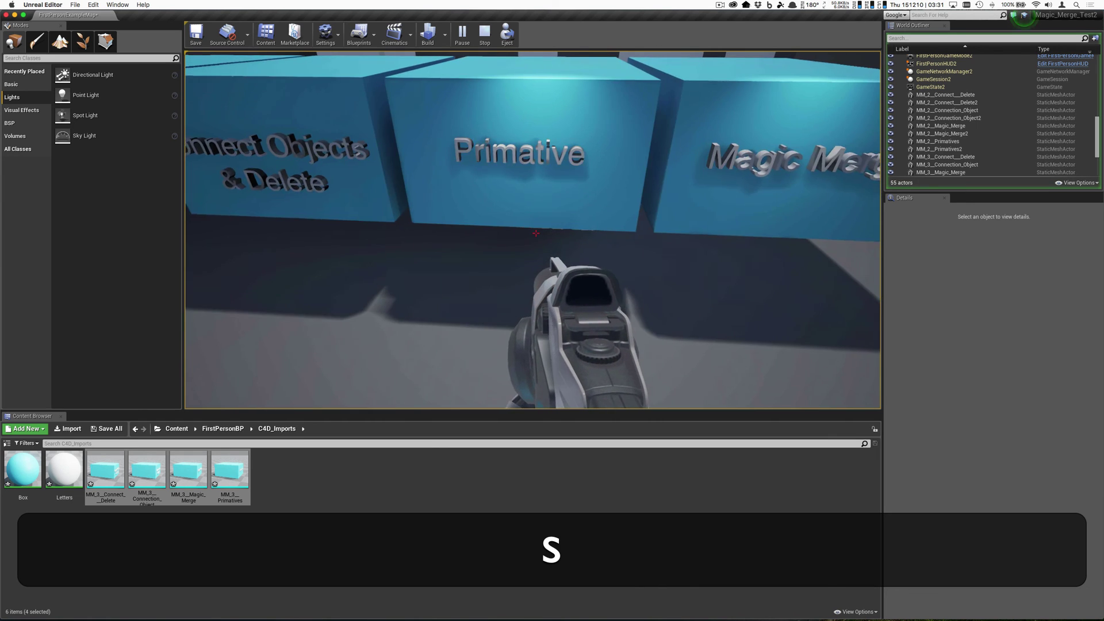
{"action": "key", "text": "a"}
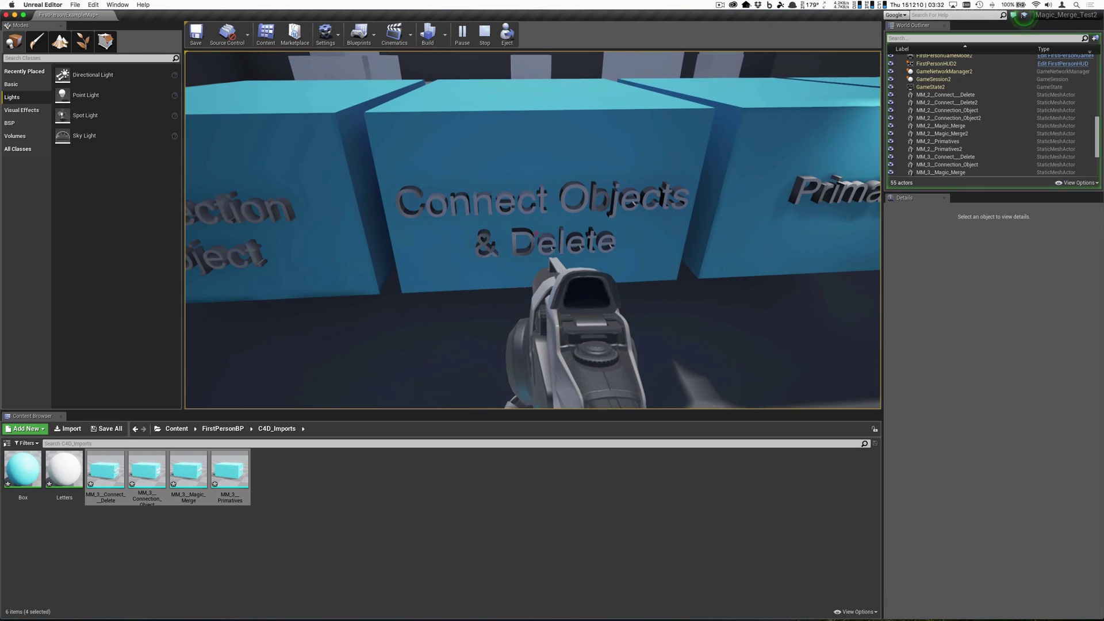
{"action": "key", "text": "a"}
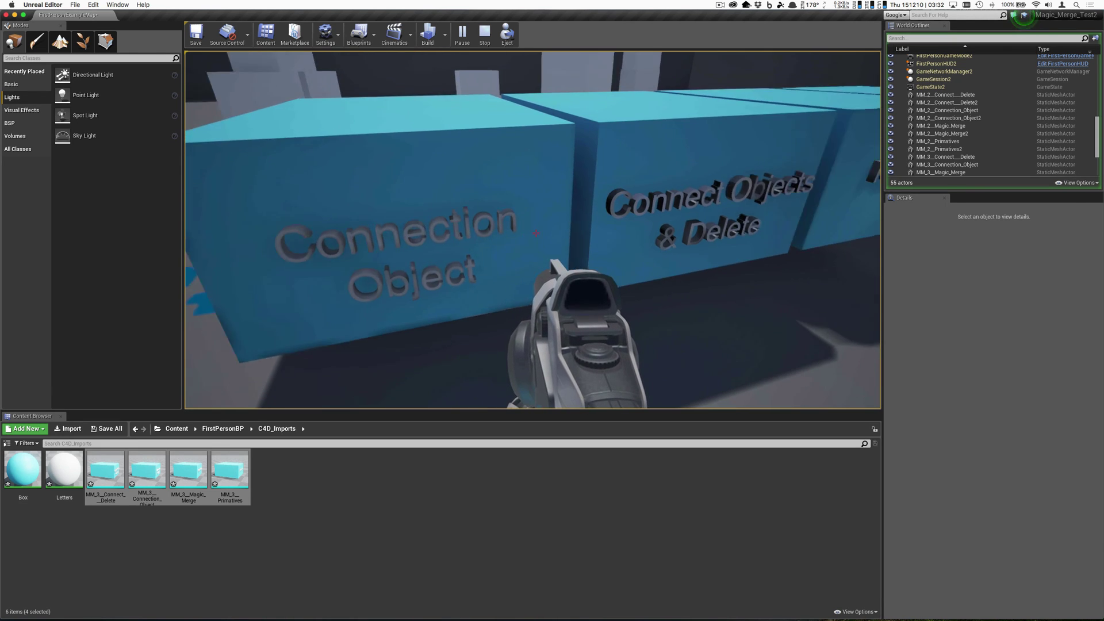
{"action": "key", "text": "d"}
{"action": "key", "text": "s"}
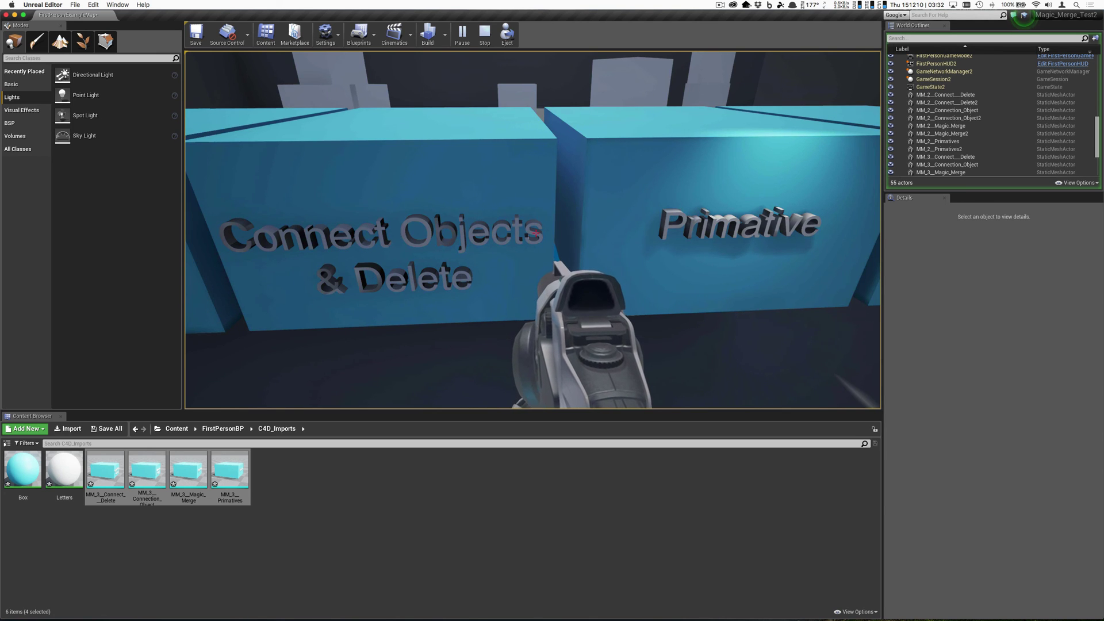
{"action": "key", "text": "d"}
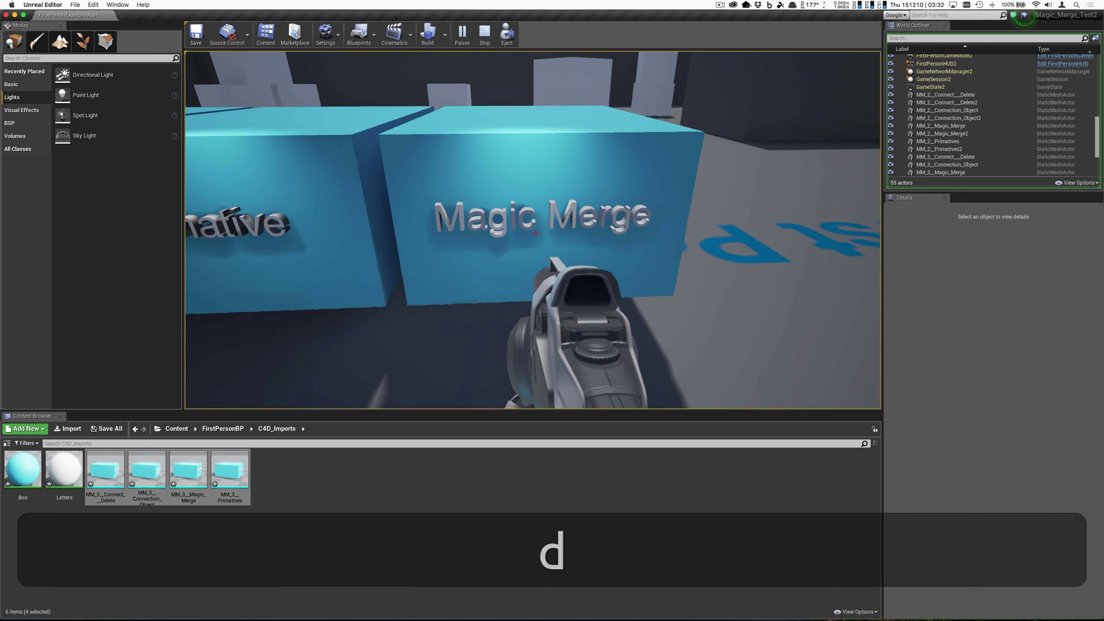
{"action": "key", "text": "d"}
{"action": "key", "text": "d"}
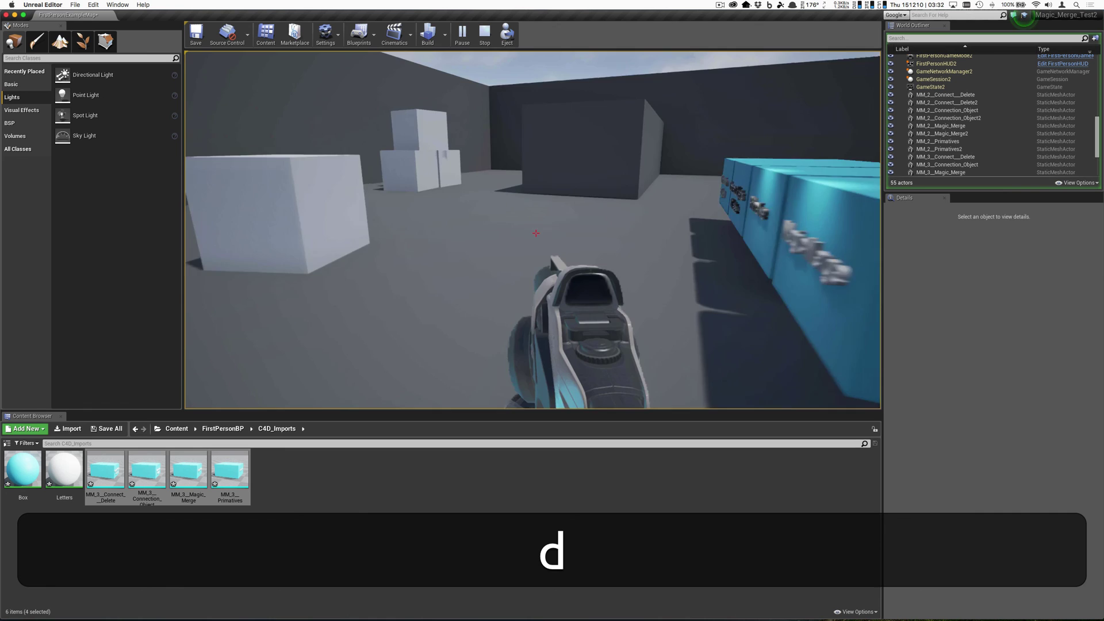
{"action": "key", "text": "d"}
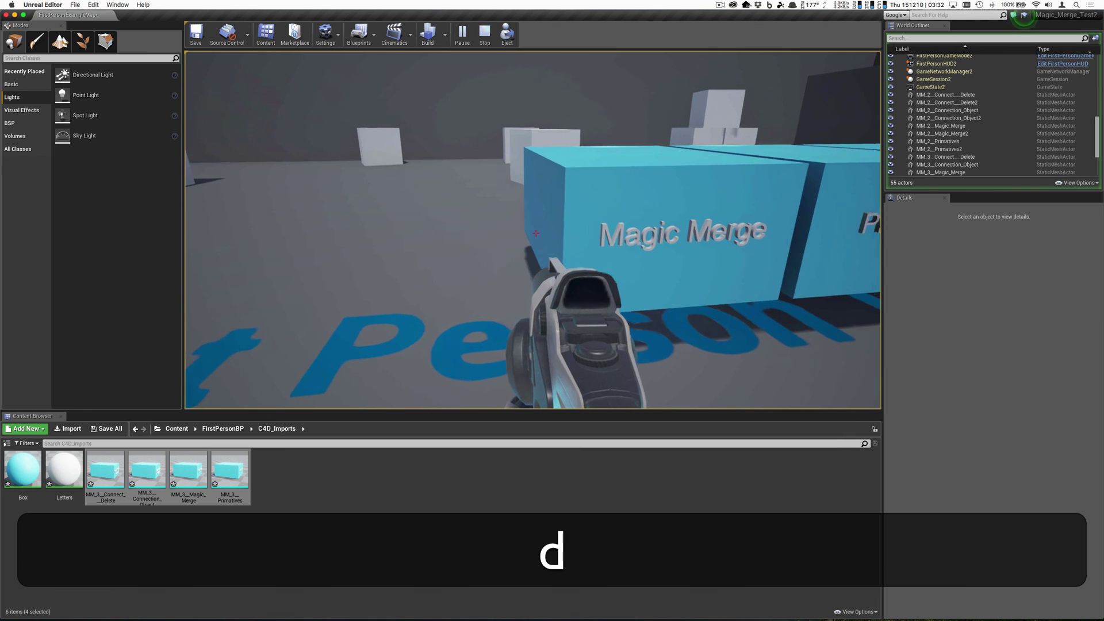
{"action": "key", "text": "d"}
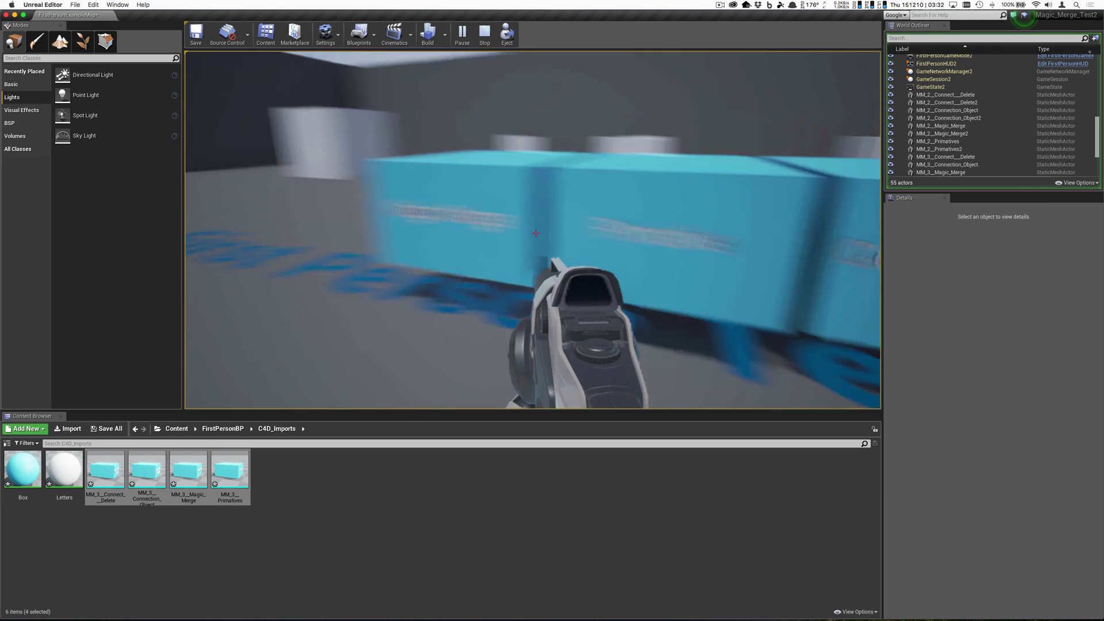
{"action": "key", "text": "super+Tab"}
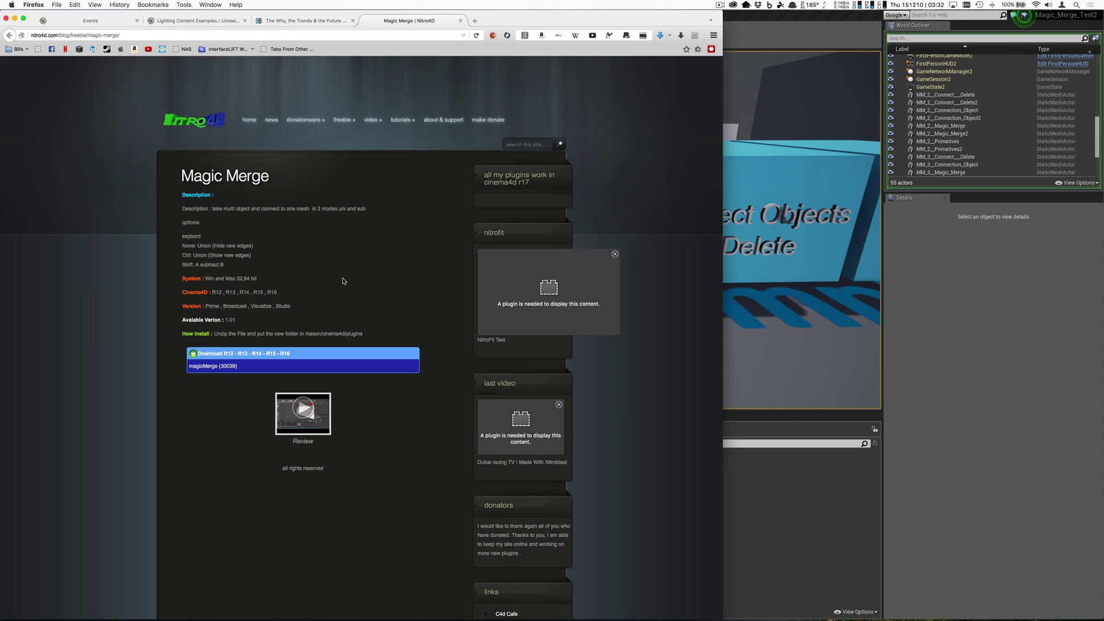
{"action": "key", "text": "super+Tab"}
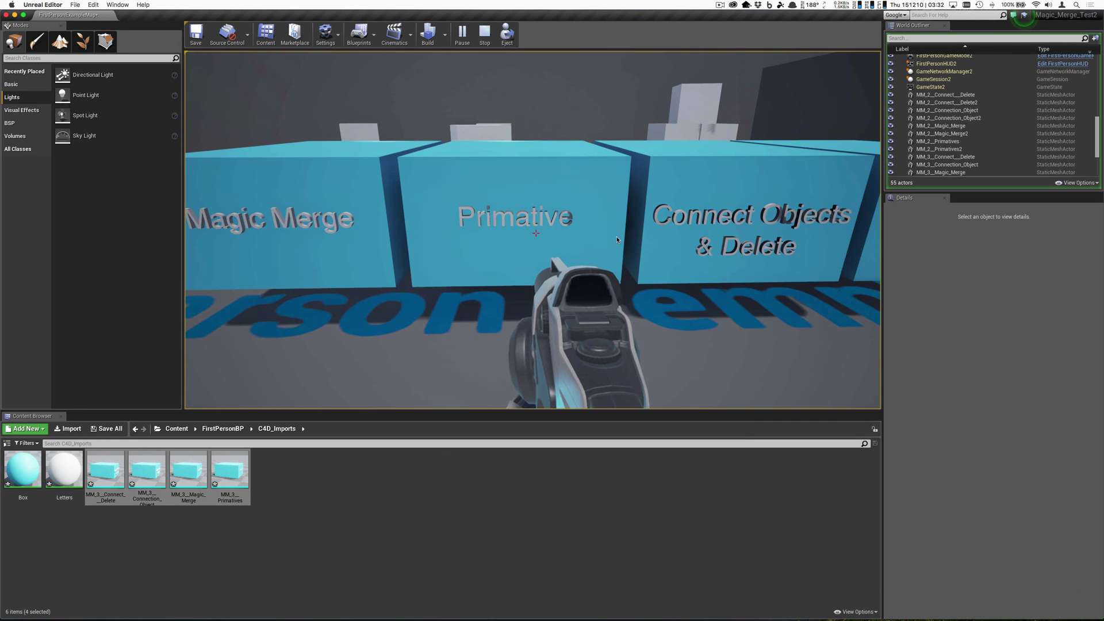
{"action": "left_click", "coordinate": [343, 281]}
{"action": "key", "text": "s"}
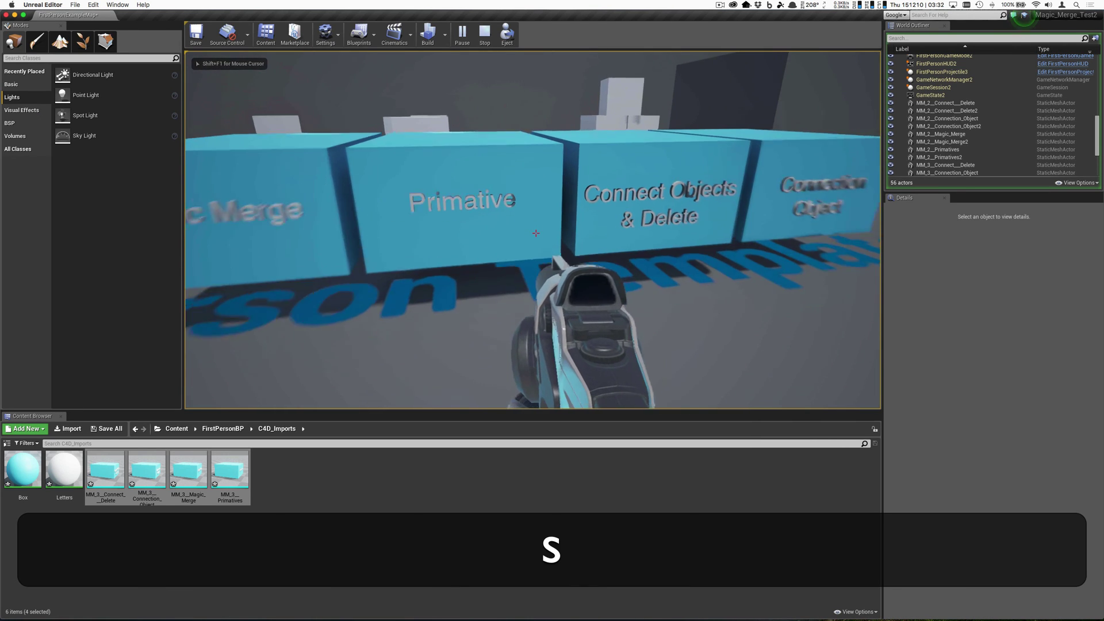
{"action": "key", "text": "a"}
{"action": "key", "text": "a"}
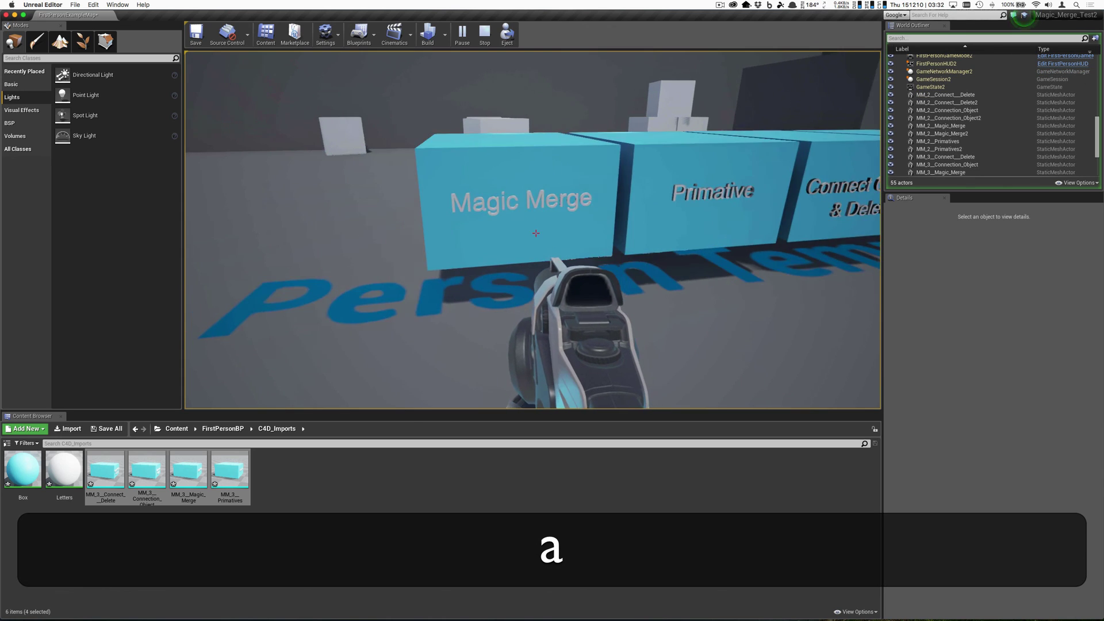
{"action": "key", "text": "Escape"}
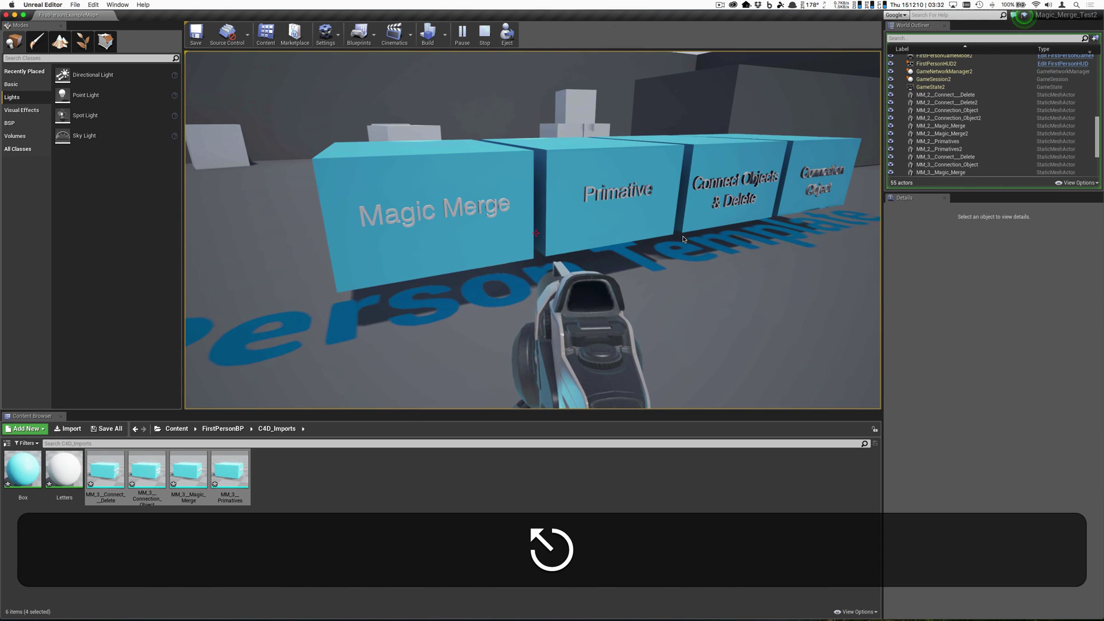